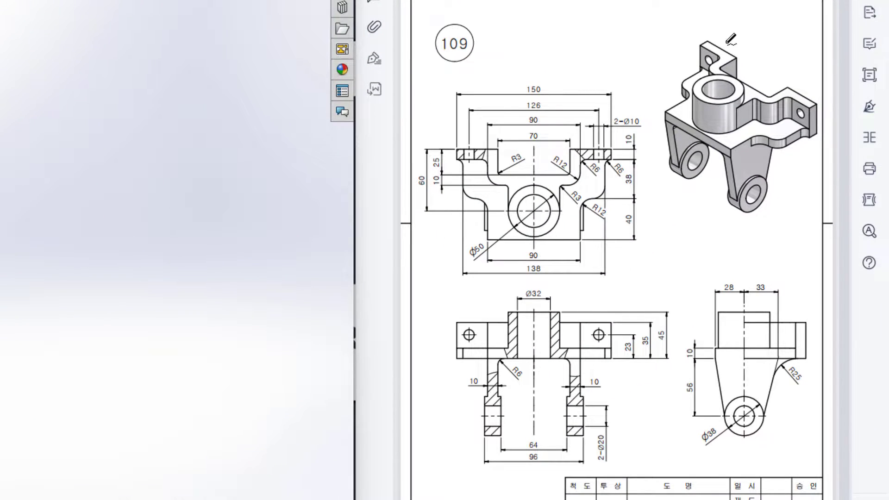
Circle the isometric, front and side views in red, then undo and erase those loops
mouse_move(720, 41)
mouse_down()
mouse_move(683, 112)
mouse_move(711, 167)
mouse_move(780, 135)
mouse_move(756, 74)
mouse_move(737, 70)
mouse_move(680, 96)
mouse_move(746, 176)
mouse_move(746, 78)
mouse_up()
key(ctrl+z)
mouse_move(561, 84)
mouse_down()
mouse_move(547, 84)
mouse_move(564, 249)
mouse_move(554, 131)
mouse_up()
mouse_move(550, 300)
mouse_down()
mouse_move(478, 362)
mouse_move(528, 456)
mouse_move(599, 408)
mouse_move(530, 334)
mouse_up()
mouse_move(716, 288)
mouse_down()
mouse_move(730, 404)
mouse_move(771, 297)
mouse_up()
key(ctrl+z)
key(e)
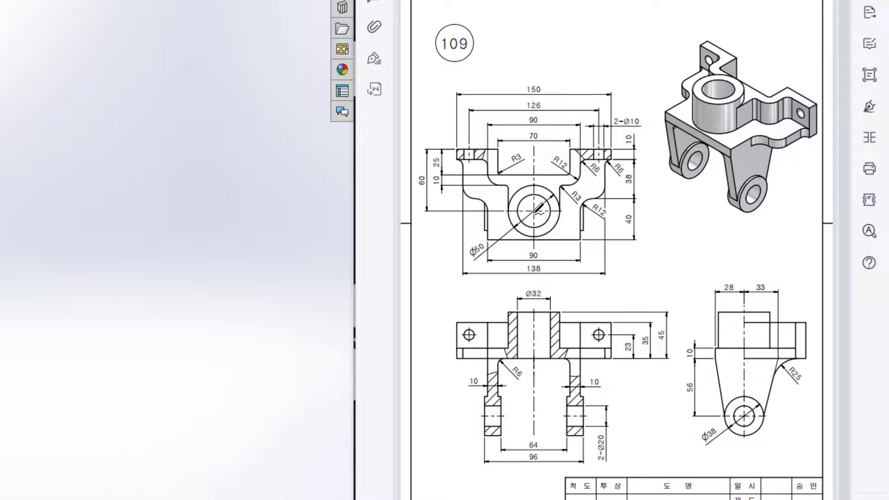
Trace the front view's centre line and top opening in red, circling the 60 and 25 dimensions
drag(535, 211, 535, 154)
drag(423, 171, 424, 189)
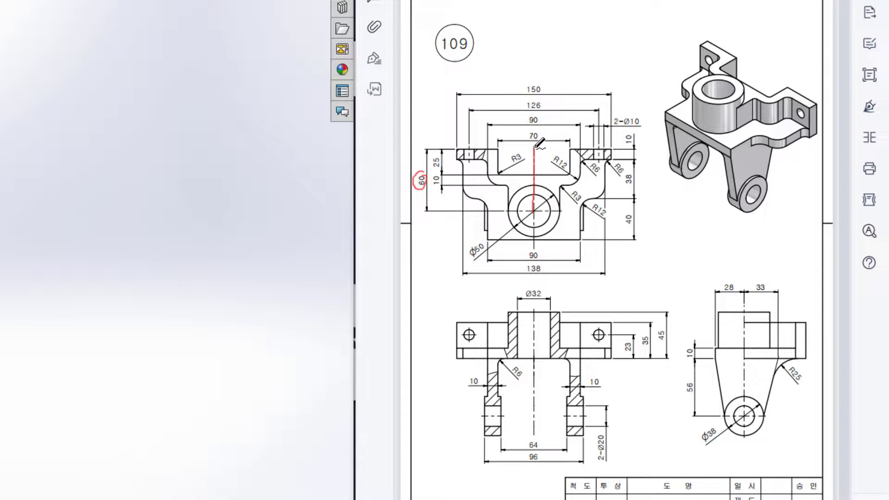
mouse_move(535, 146)
mouse_down()
mouse_move(571, 150)
mouse_move(523, 137)
mouse_move(543, 133)
mouse_up()
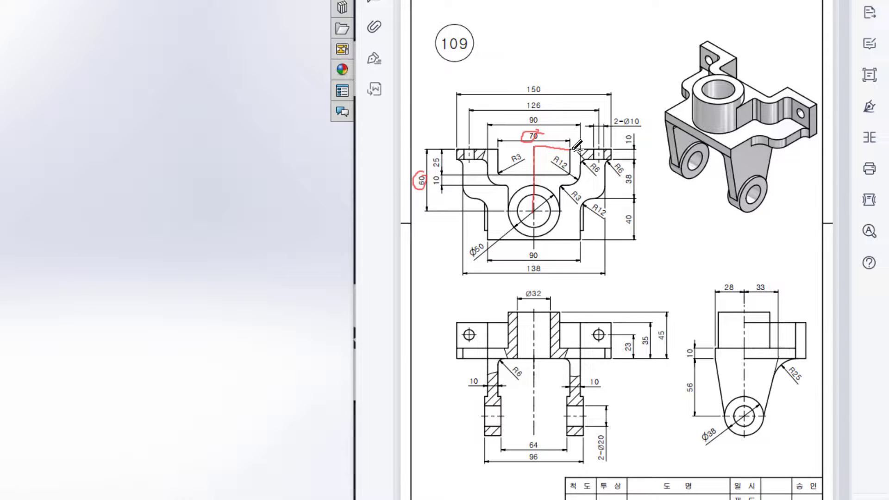
drag(569, 149, 570, 168)
mouse_move(442, 150)
mouse_down()
mouse_move(438, 170)
mouse_move(443, 153)
mouse_up()
drag(570, 173, 535, 174)
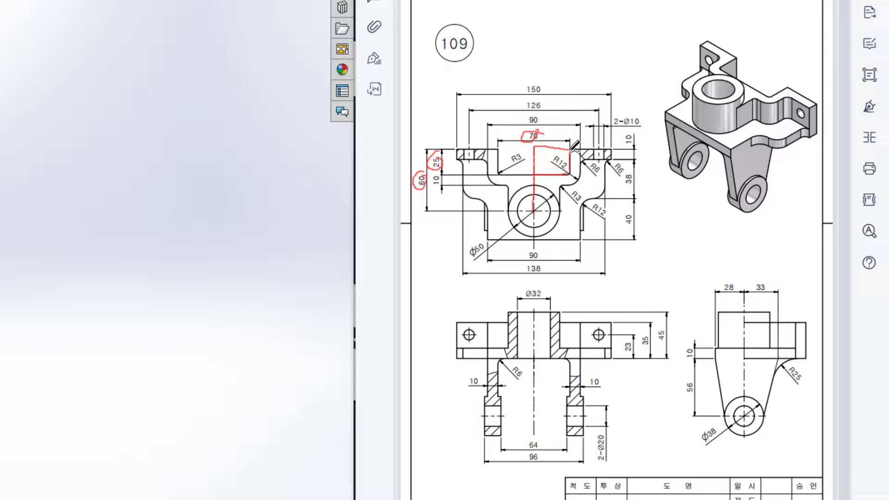
drag(570, 150, 610, 149)
Circle the 150 and 70 dimensions and trace the right flange edges down toward R3
mouse_move(552, 81)
mouse_down()
mouse_move(511, 91)
mouse_move(537, 84)
mouse_up()
drag(546, 137, 540, 122)
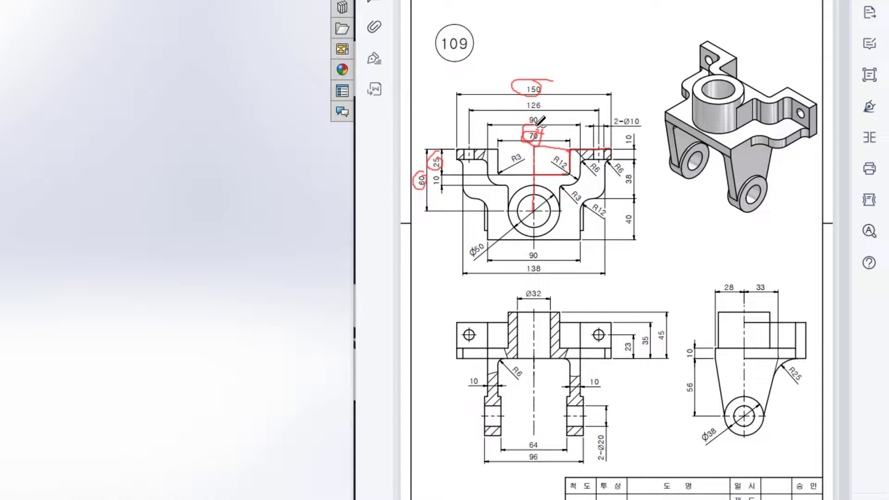
mouse_move(614, 148)
mouse_down()
mouse_move(612, 157)
mouse_move(634, 133)
mouse_up()
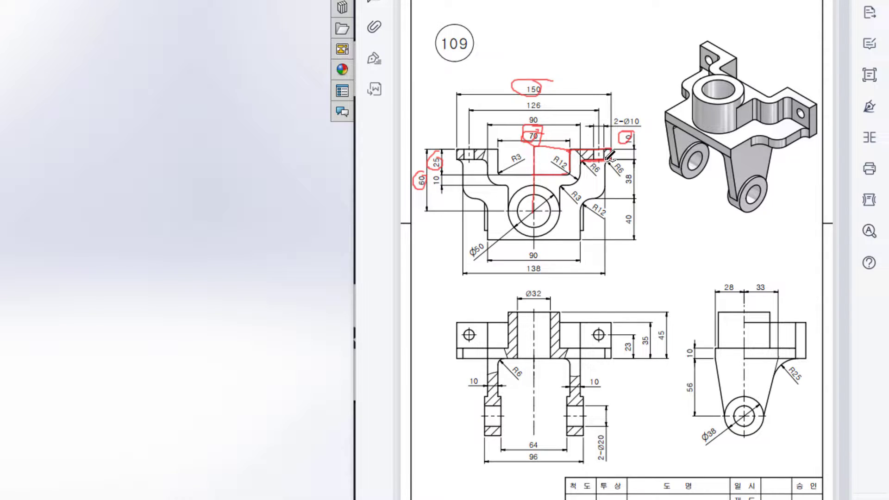
mouse_move(547, 79)
mouse_down()
mouse_move(524, 78)
mouse_move(525, 98)
mouse_move(538, 86)
mouse_move(542, 116)
mouse_up()
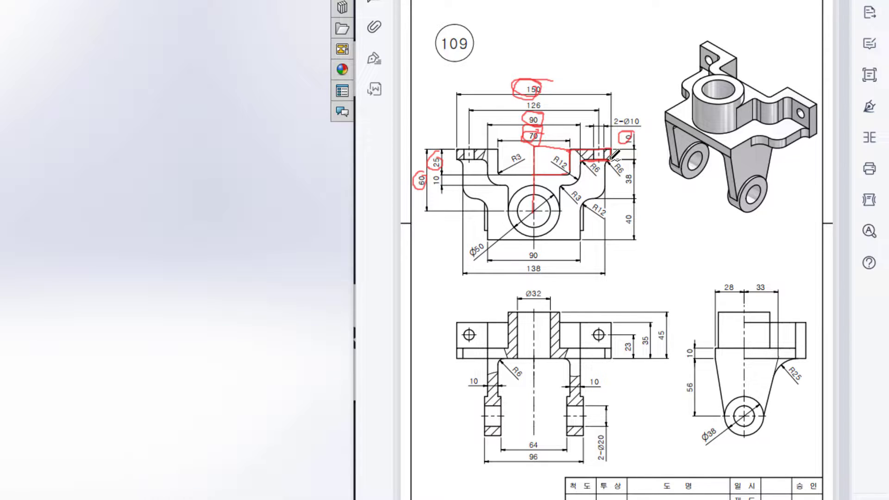
drag(595, 160, 575, 174)
key(ctrl+z)
key(ctrl+z)
key(ctrl+z)
key(ctrl+z)
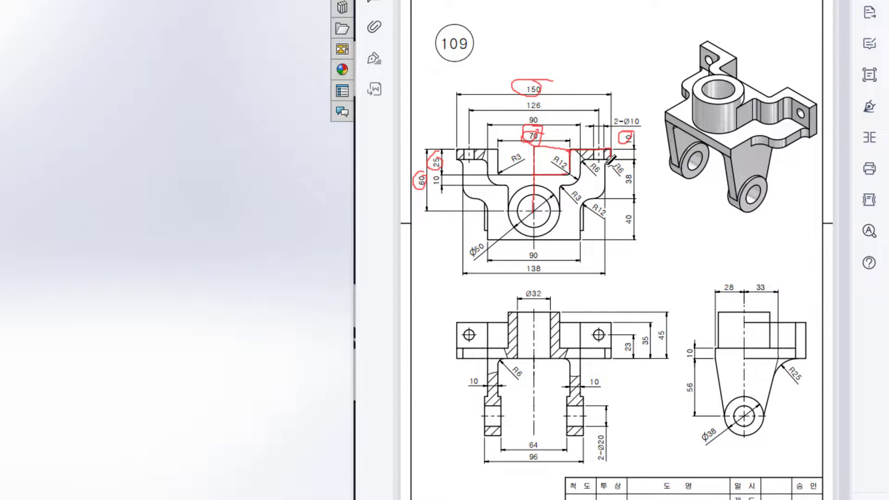
drag(607, 162, 604, 188)
Circle the 150/126, 138 base width and 38 dimensions in red
drag(548, 264, 538, 262)
mouse_move(550, 74)
mouse_down()
mouse_move(528, 77)
mouse_move(532, 107)
mouse_move(545, 74)
mouse_up()
mouse_move(545, 262)
mouse_down()
mouse_move(518, 270)
mouse_move(546, 262)
mouse_up()
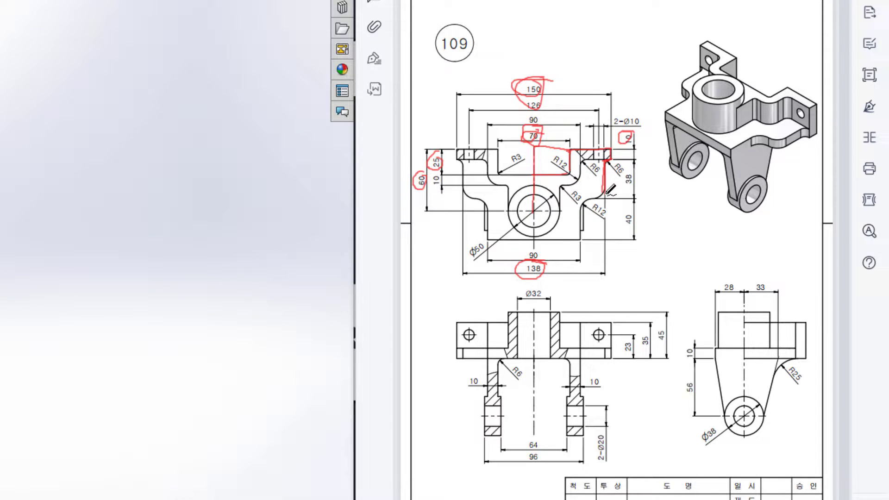
mouse_move(626, 169)
mouse_down()
mouse_move(619, 187)
mouse_move(633, 173)
mouse_move(632, 188)
mouse_up()
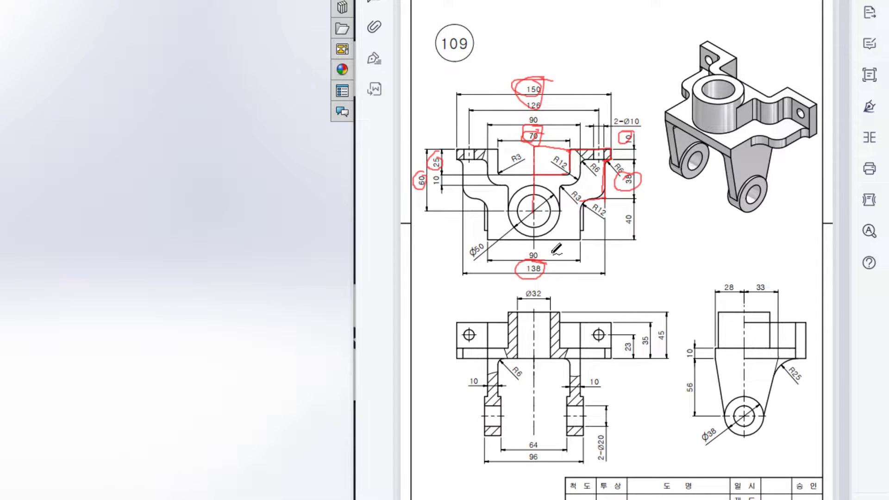
mouse_move(545, 262)
mouse_down()
mouse_move(523, 279)
mouse_move(535, 277)
mouse_move(523, 257)
mouse_move(537, 267)
mouse_move(543, 247)
mouse_up()
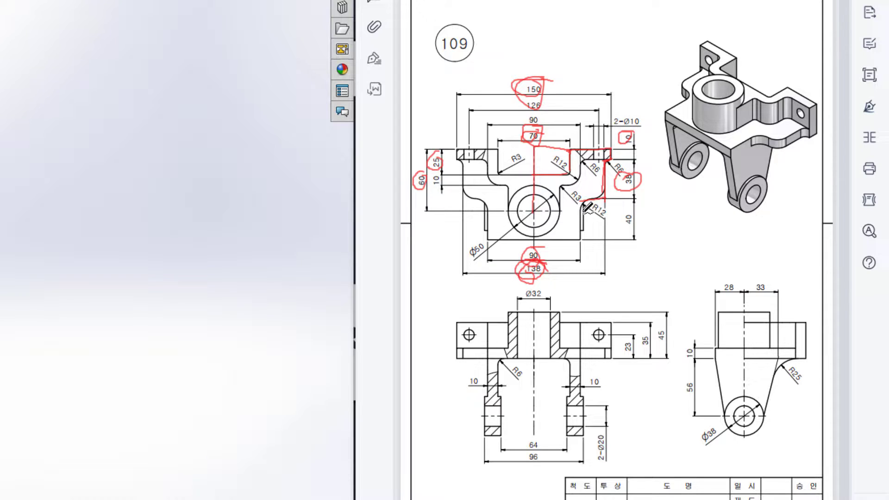
Circle the 40 dimension and trace the bottom and upper-left flange edges, undoing stray strokes
drag(582, 201, 579, 245)
mouse_move(634, 209)
mouse_down()
mouse_move(621, 221)
mouse_move(639, 223)
mouse_up()
drag(584, 236, 531, 237)
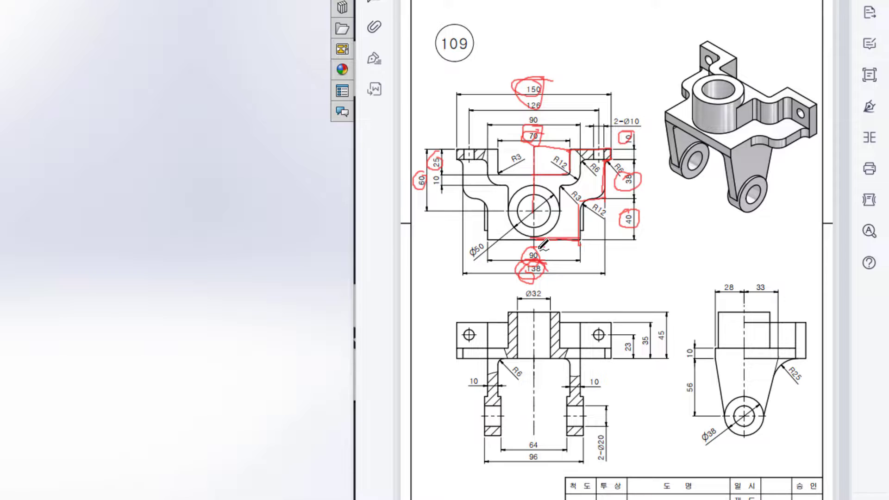
key(ctrl+z)
key(ctrl+z)
key(ctrl+z)
key(ctrl+z)
key(ctrl+z)
key(ctrl+z)
key(ctrl+z)
key(ctrl+z)
key(ctrl+z)
key(ctrl+z)
key(ctrl+z)
key(ctrl+z)
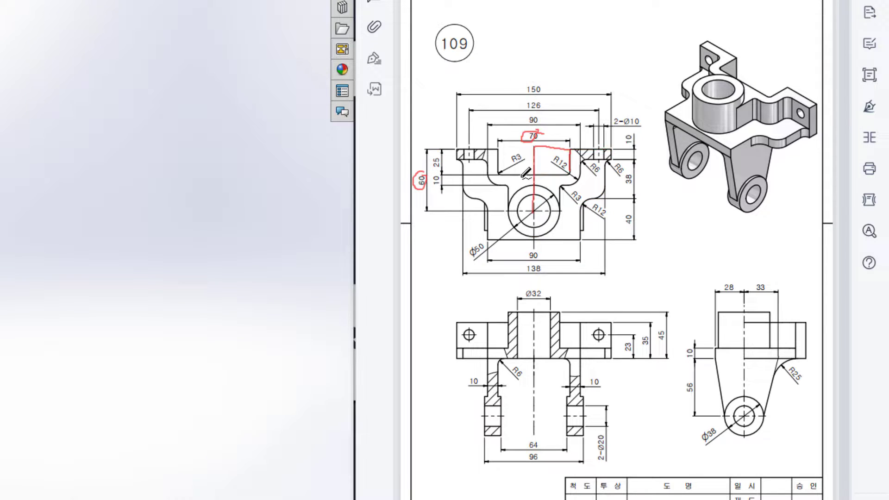
mouse_move(504, 151)
mouse_down()
mouse_move(459, 152)
mouse_move(453, 161)
mouse_move(484, 200)
mouse_move(488, 235)
mouse_move(539, 231)
mouse_up()
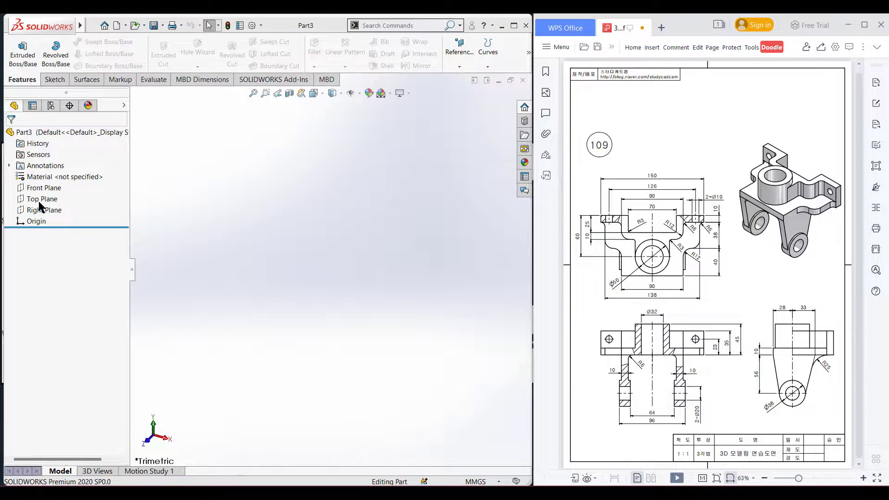
Start a new sketch on the Top Plane
click(39, 200)
right_click(41, 199)
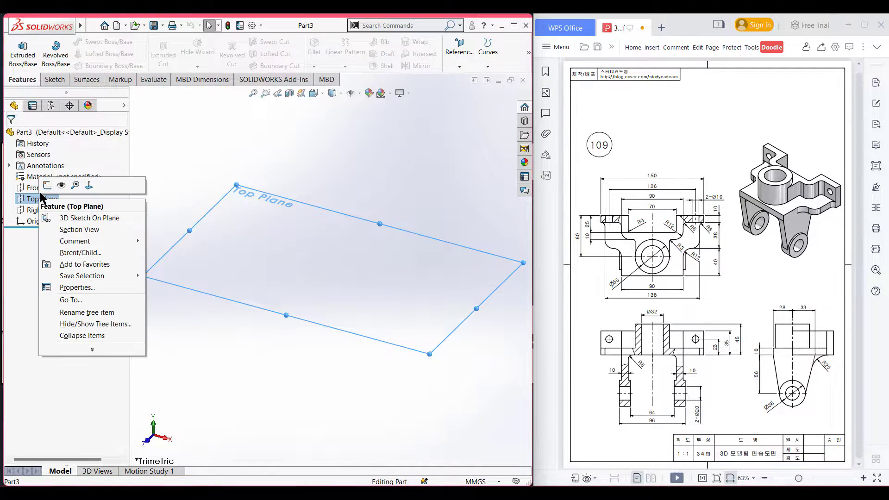
click(47, 185)
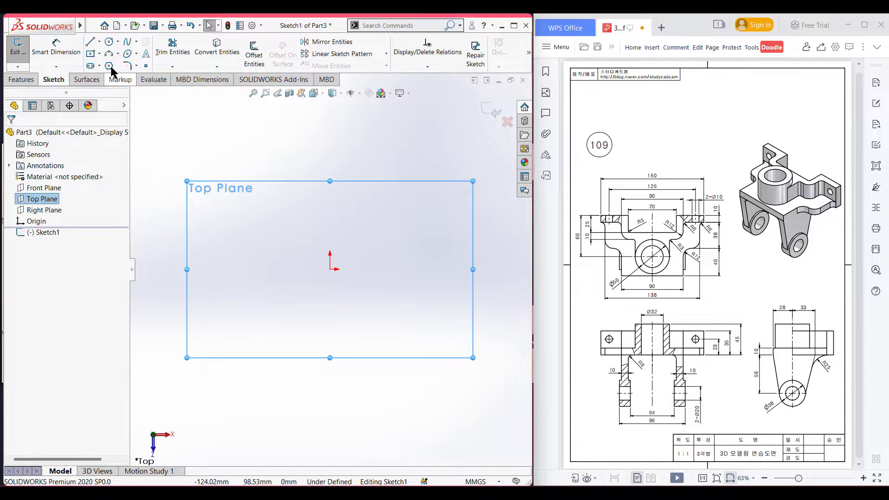
Draw a 60 mm vertical centerline from the origin, then a 70/2 = 35 mm horizontal one
click(99, 41)
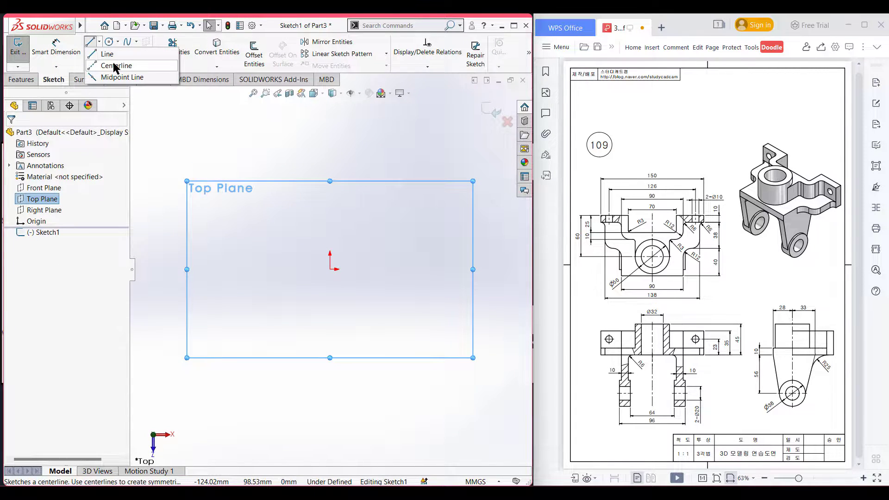
click(115, 66)
click(331, 270)
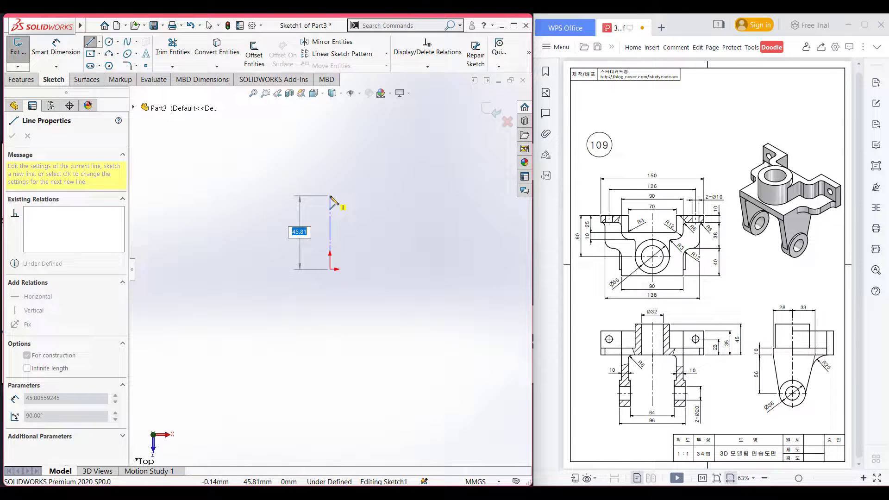
key(Return)
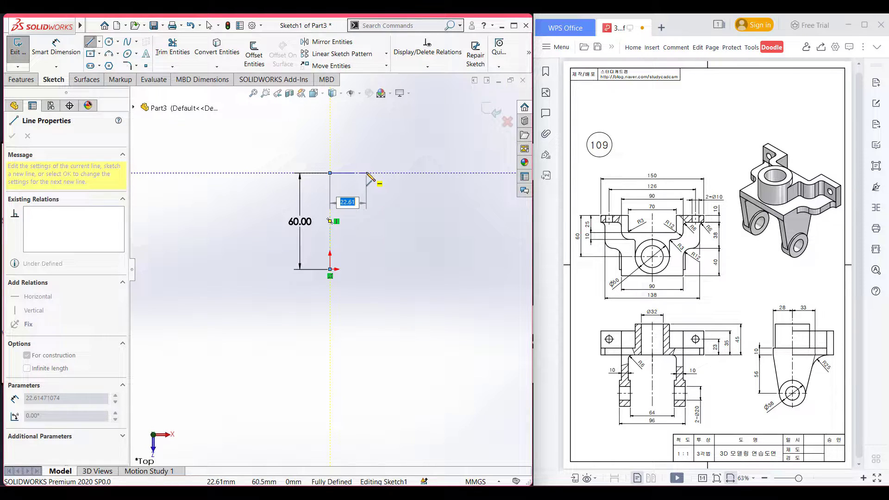
text(70/2)
key(Return)
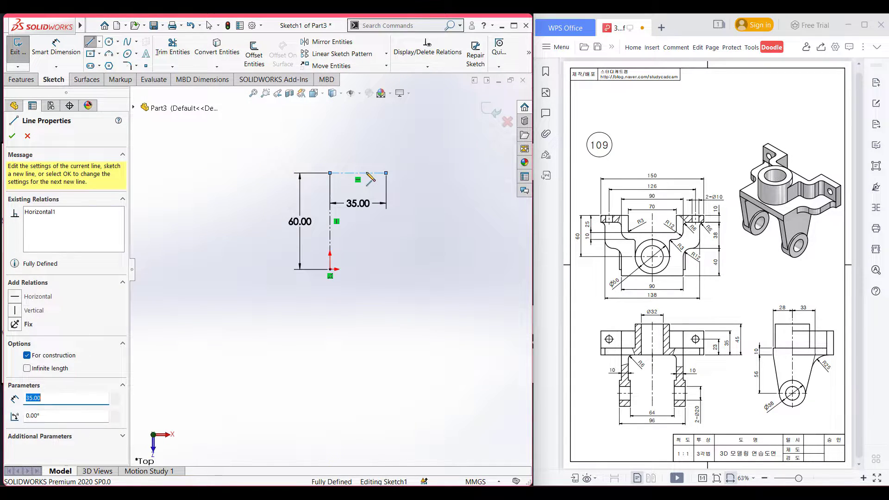
double_click(298, 154)
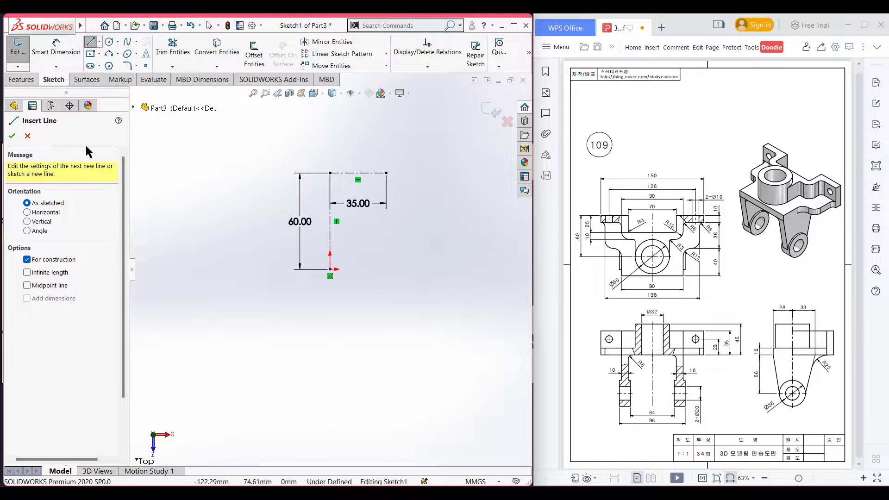
Switch to regular lines and draw a 25 mm vertical and 35 mm horizontal outline line
click(11, 136)
click(99, 41)
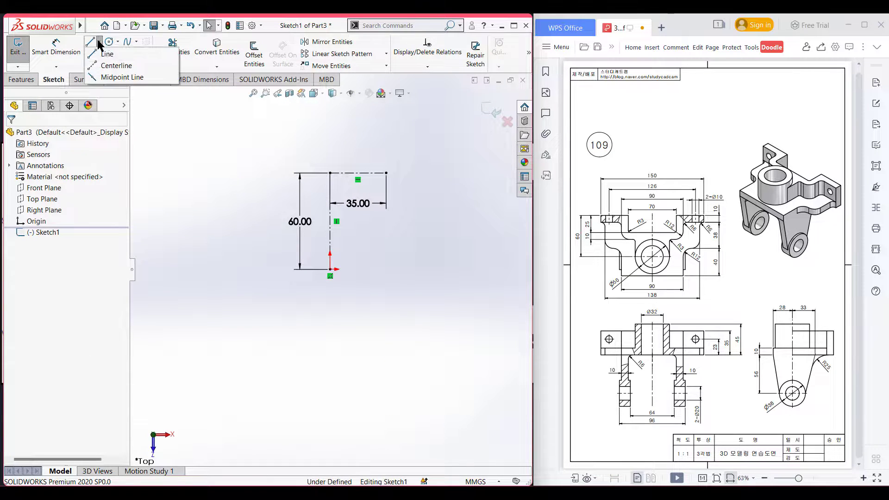
click(107, 54)
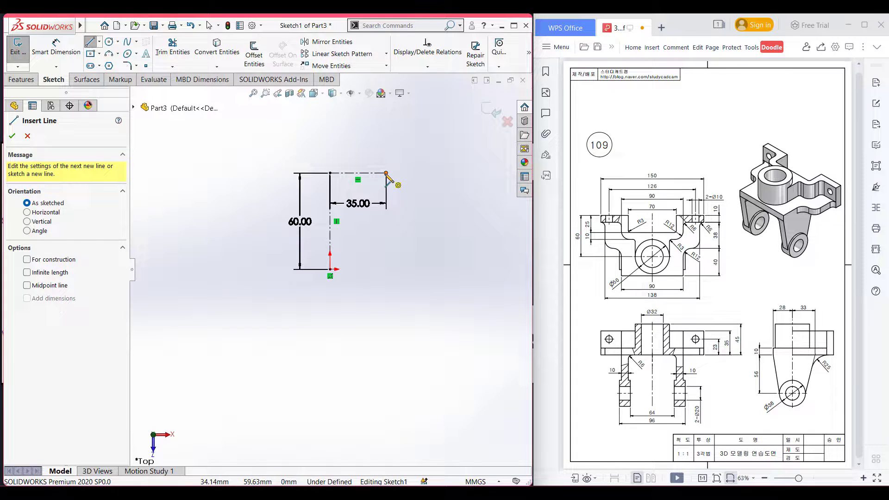
click(387, 173)
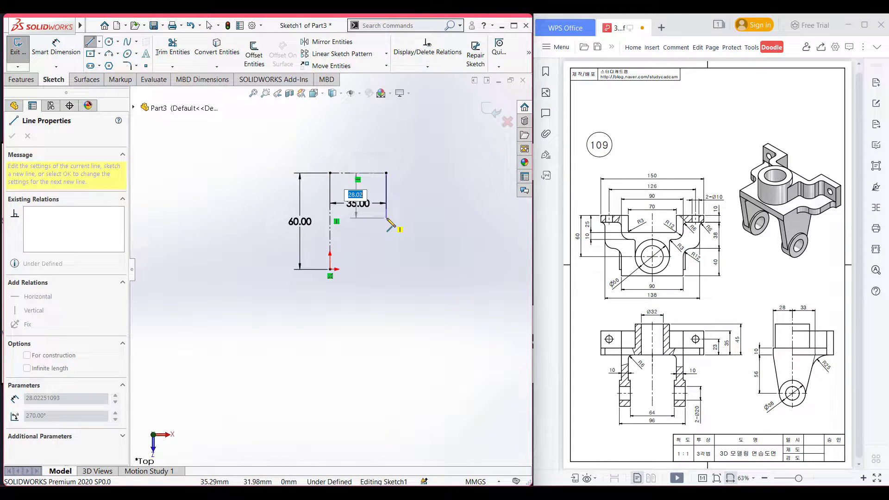
key(Return)
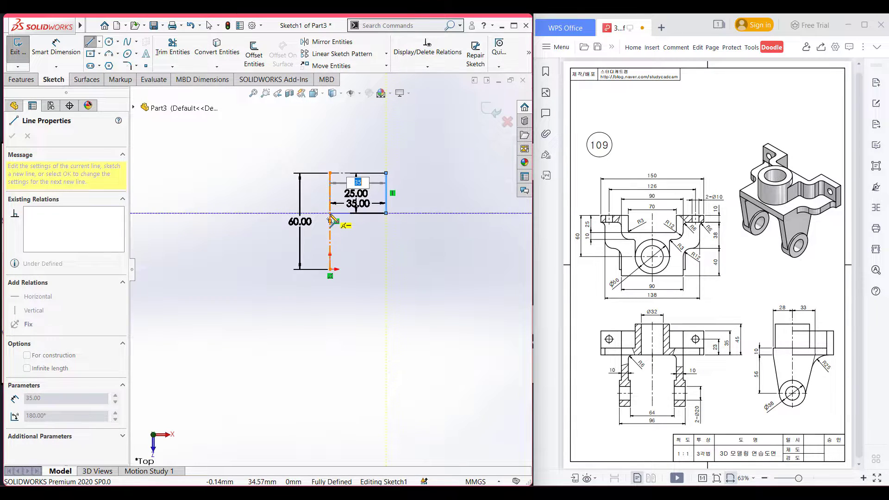
key(Return)
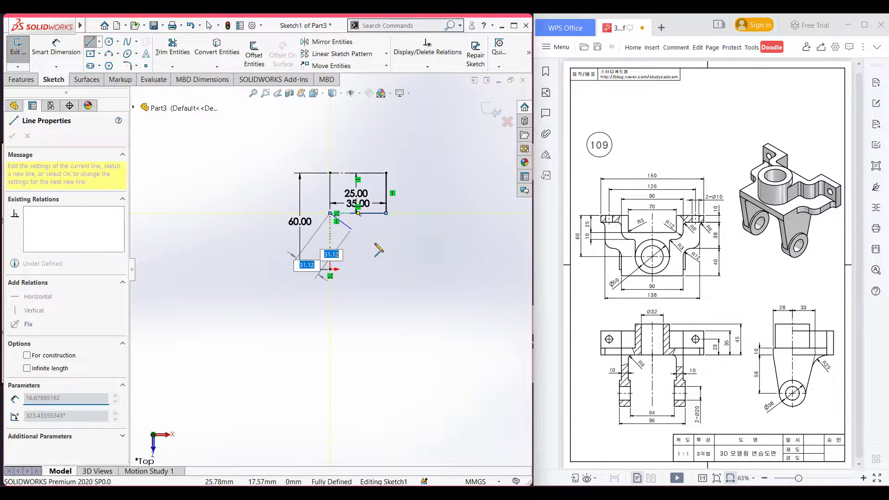
key(Escape)
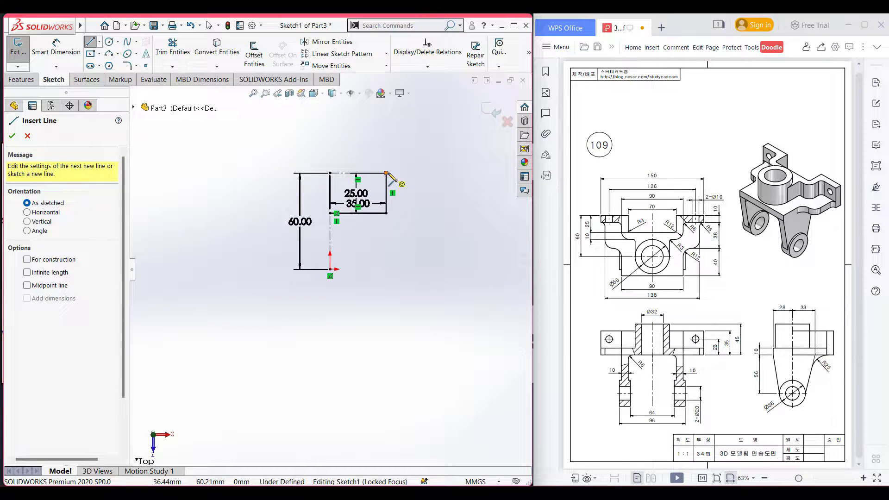
From the top-right corner, draw a (150-70)/2 = 40 mm line and a 10 mm drop
click(387, 173)
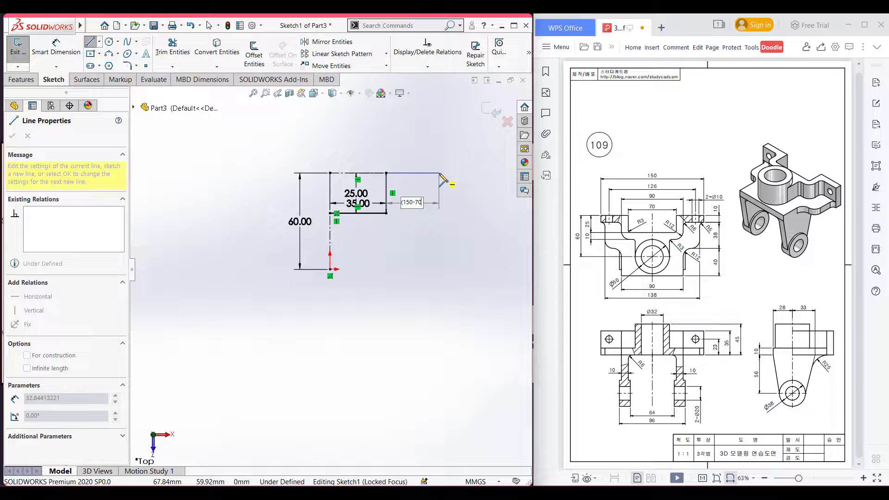
text(/2)
key(Return)
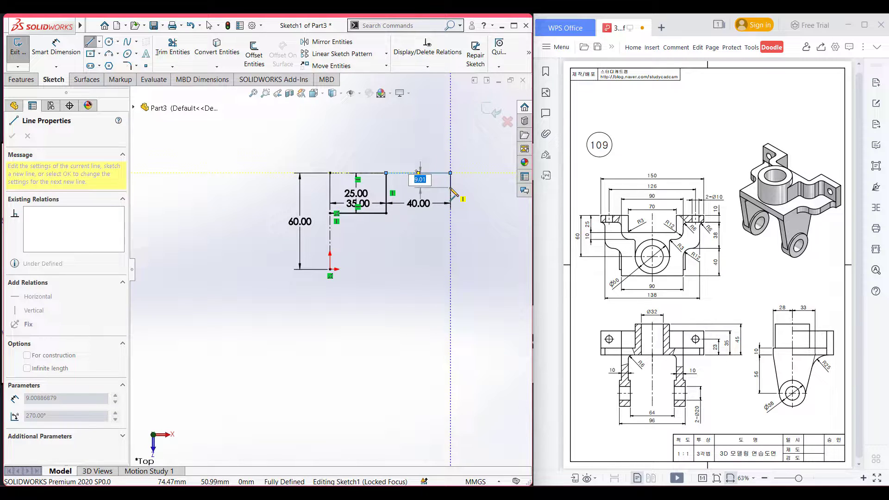
key(Return)
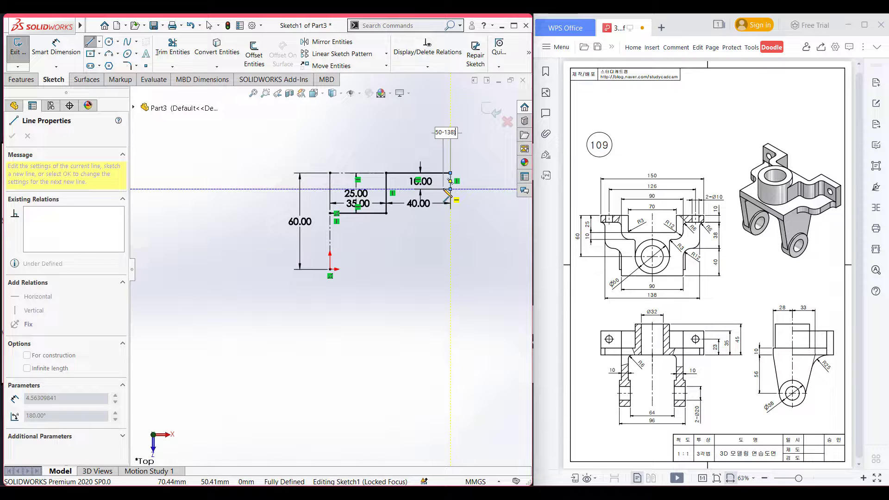
Draw the 6, 38 and 24 mm lines, then a 40 mm drop and a 45 mm bottom line
key(Return)
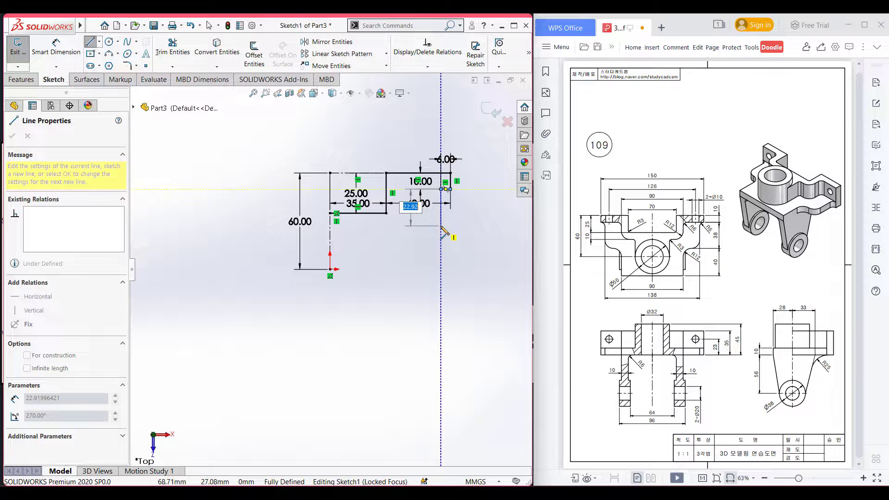
text(38)
key(Return)
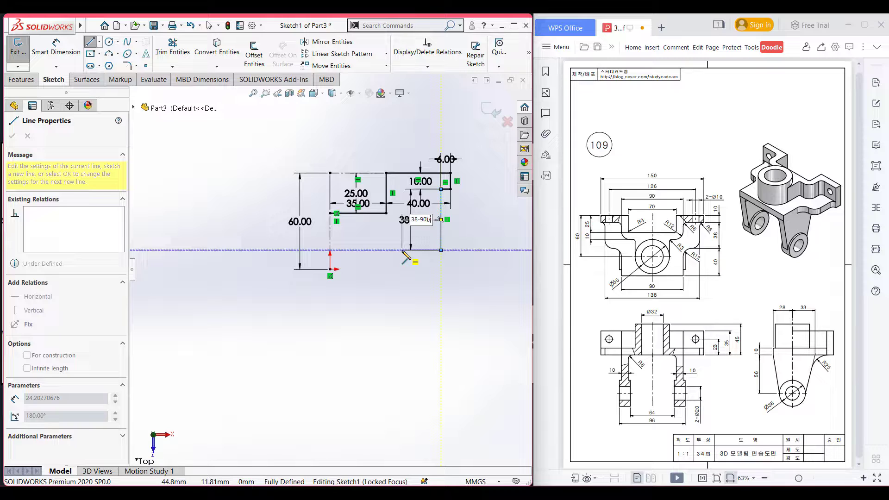
key(Return)
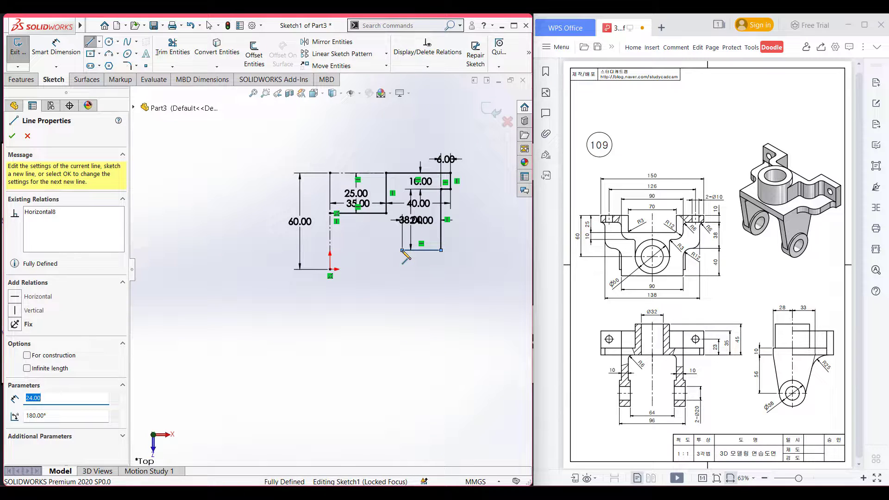
click(402, 250)
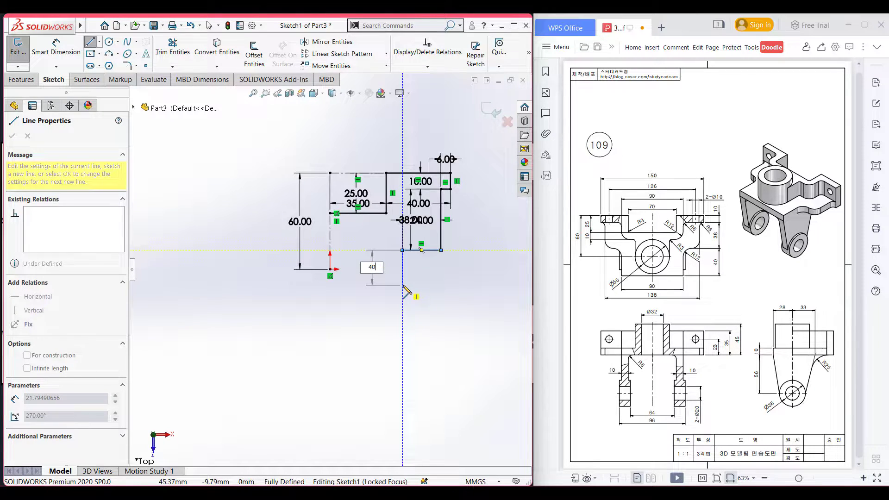
key(Return)
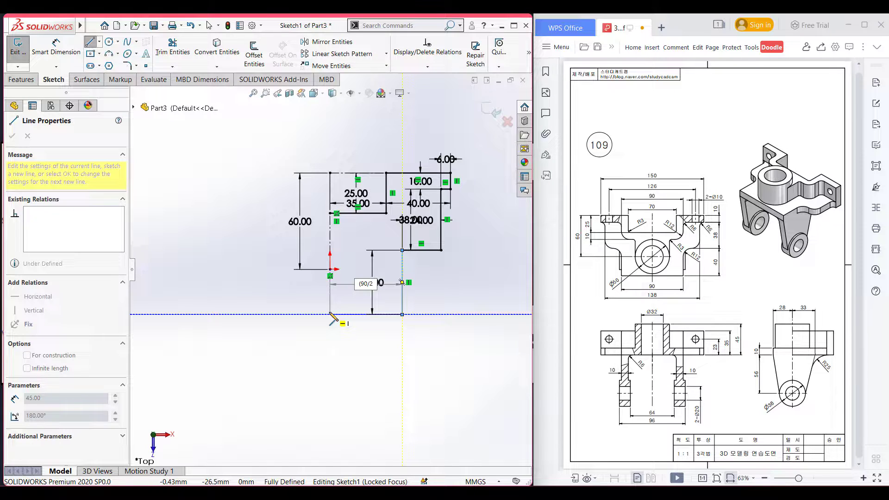
key(Return)
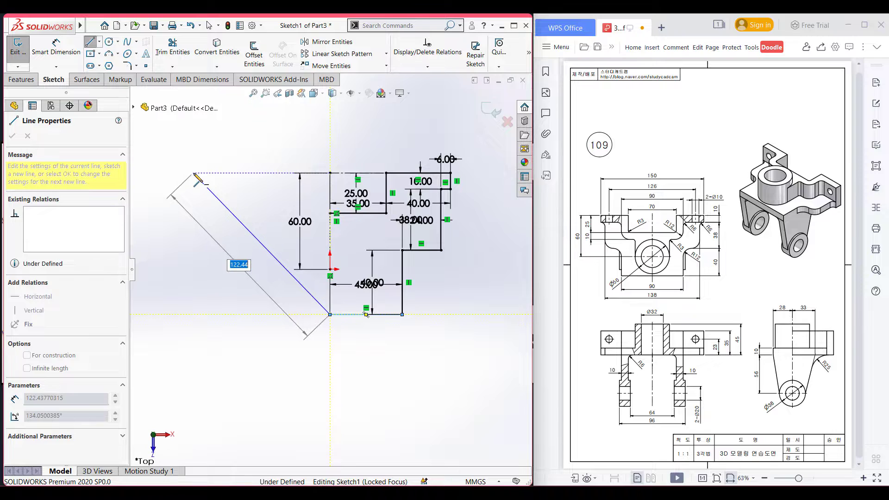
Exit the Line tool and drag the 25, 10, 40, 38 and 45 dimensions outside the profile
key(Escape)
click(12, 136)
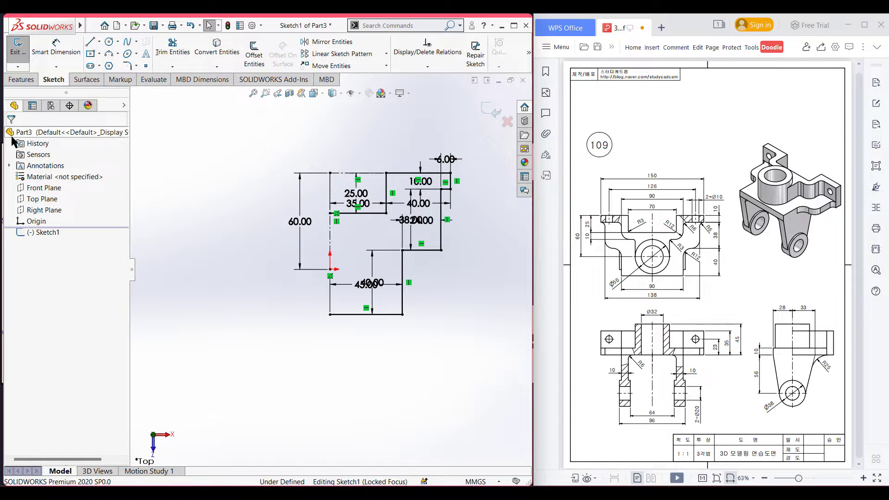
mouse_move(357, 193)
mouse_down()
mouse_move(313, 193)
mouse_move(353, 158)
mouse_up()
drag(421, 181, 472, 182)
drag(427, 206, 420, 268)
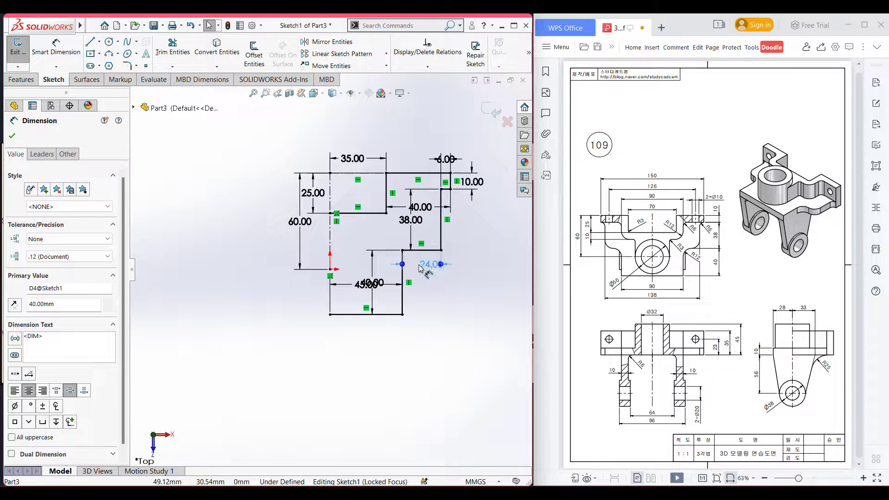
drag(431, 227, 485, 236)
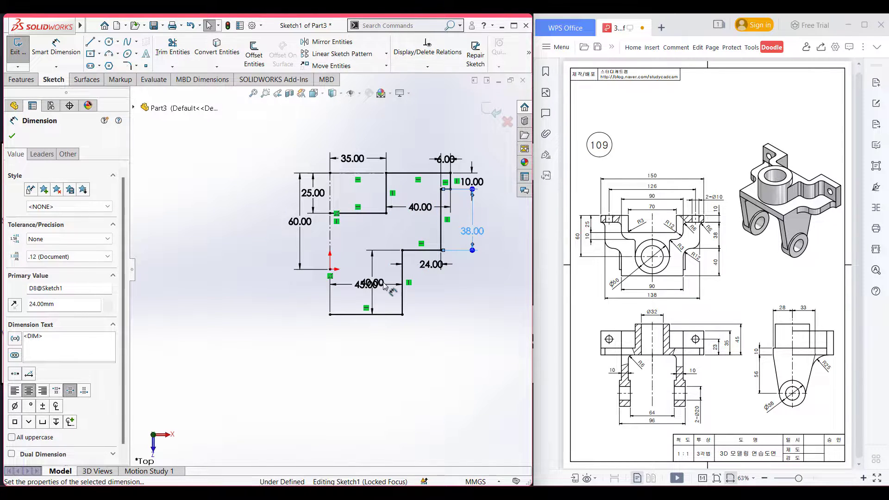
drag(367, 288, 376, 353)
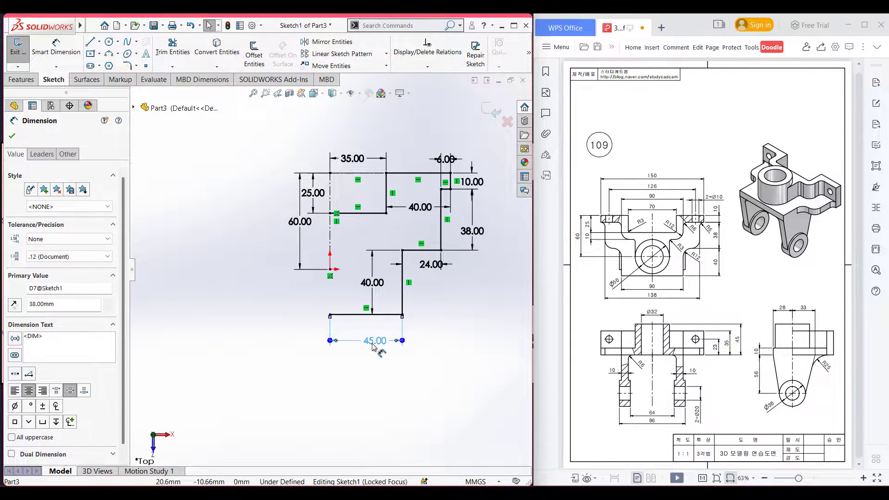
click(400, 368)
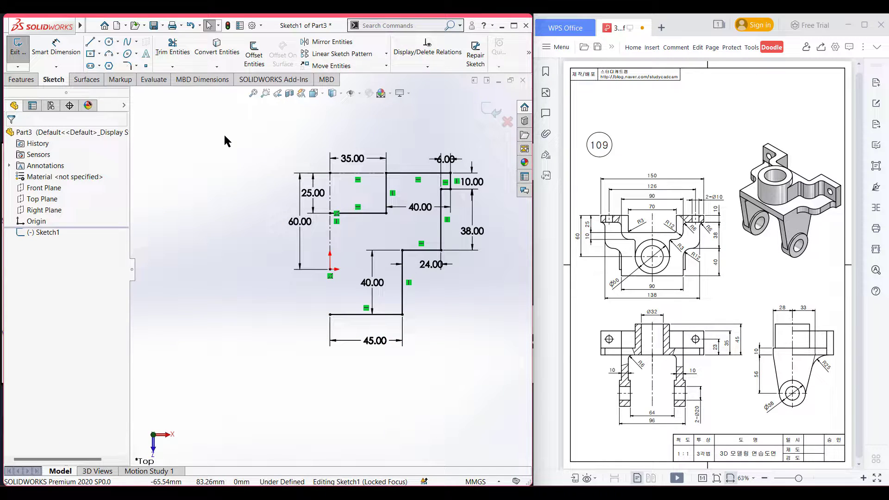
key(ctrl+a)
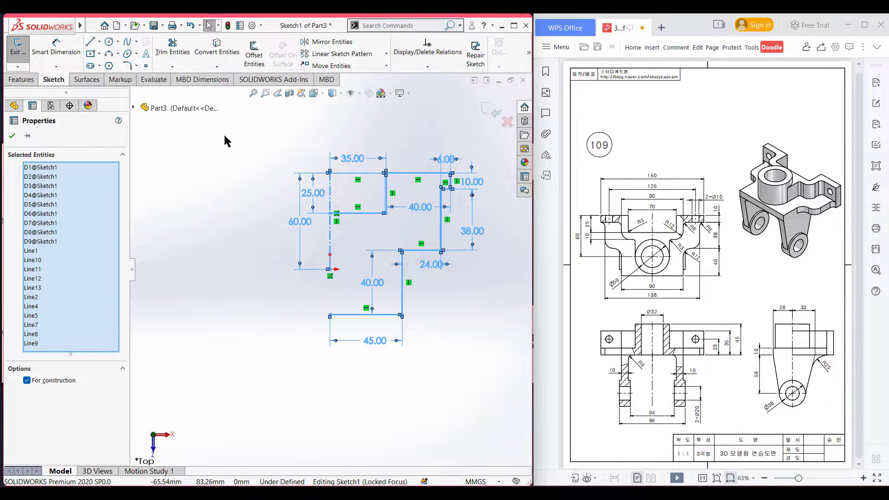
Select and clear the sketch entities repeatedly, picking the 35 mm top line and outline for mirroring
ctrl+click(346, 177)
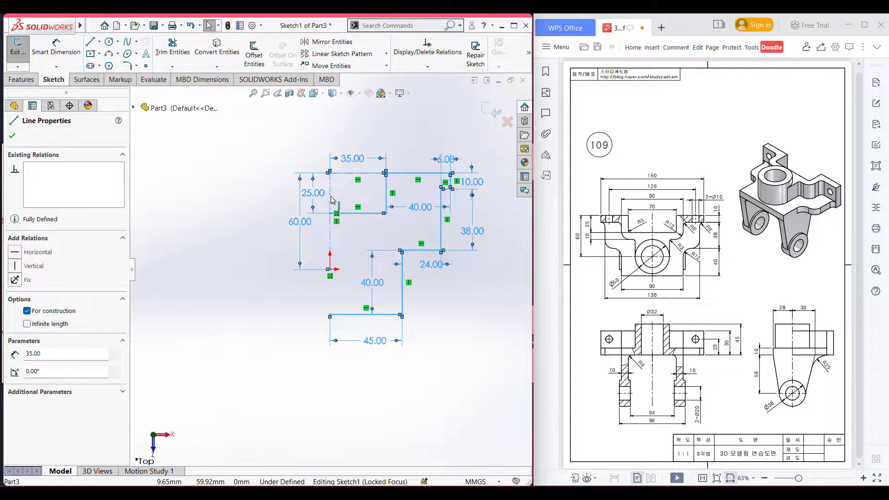
key(Escape)
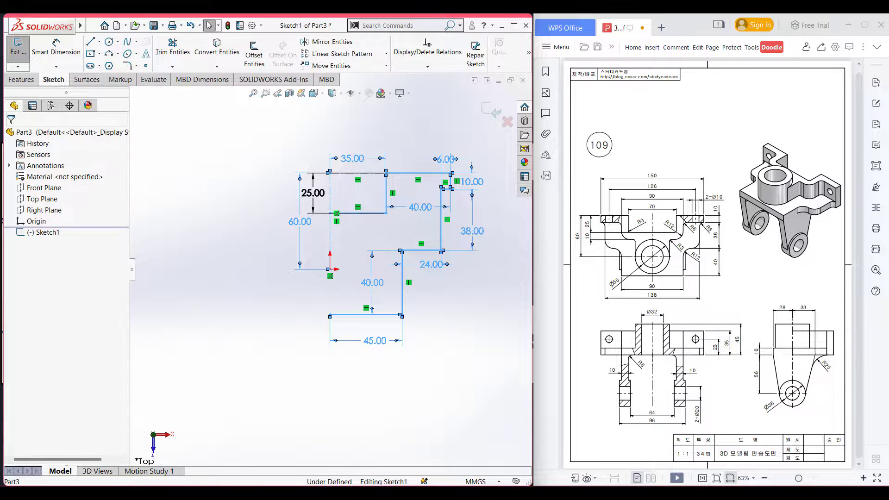
drag(491, 351, 284, 160)
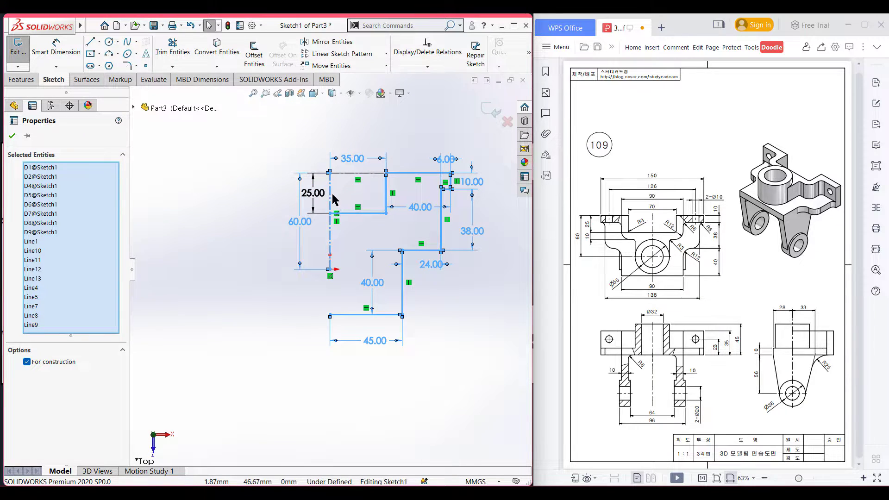
key(Escape)
key(ctrl+a)
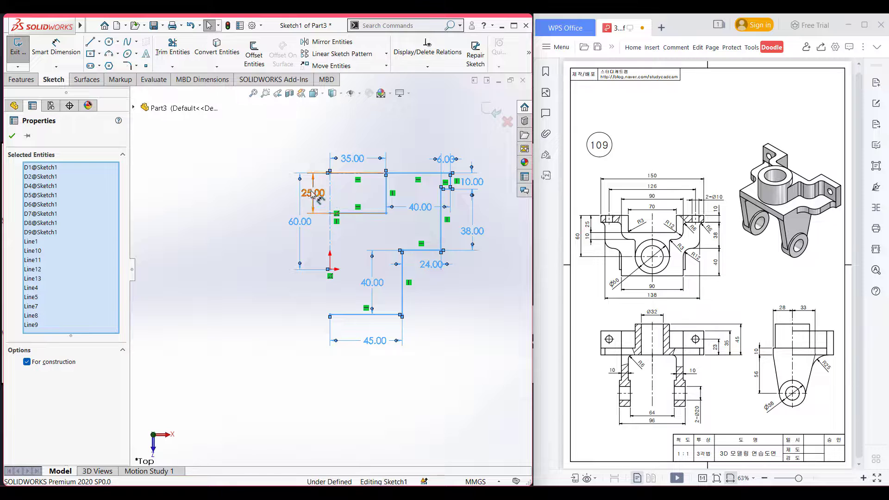
click(204, 175)
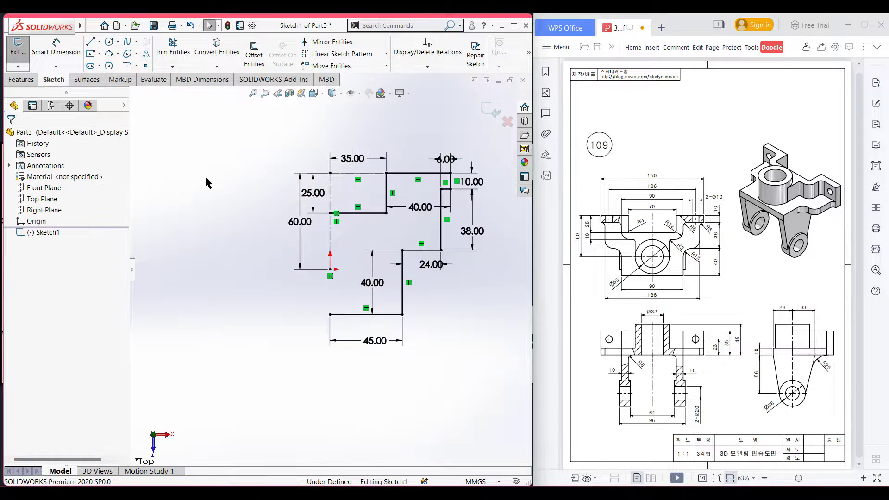
key(ctrl+a)
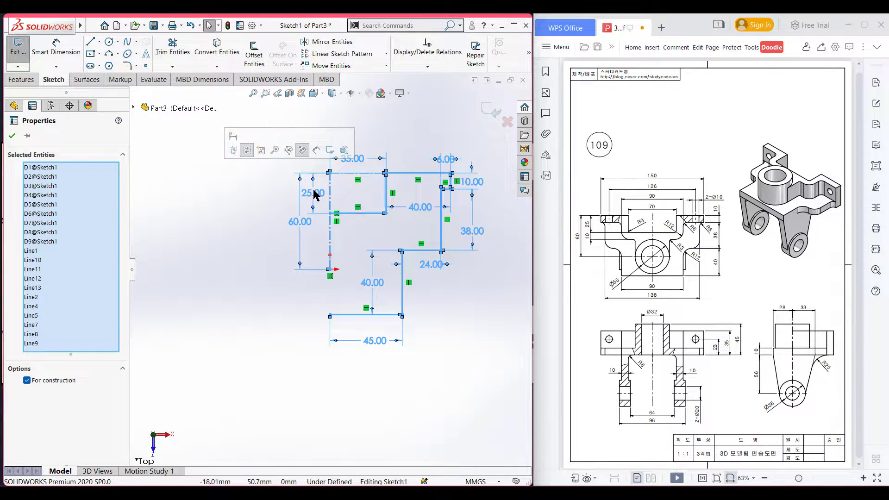
key(Escape)
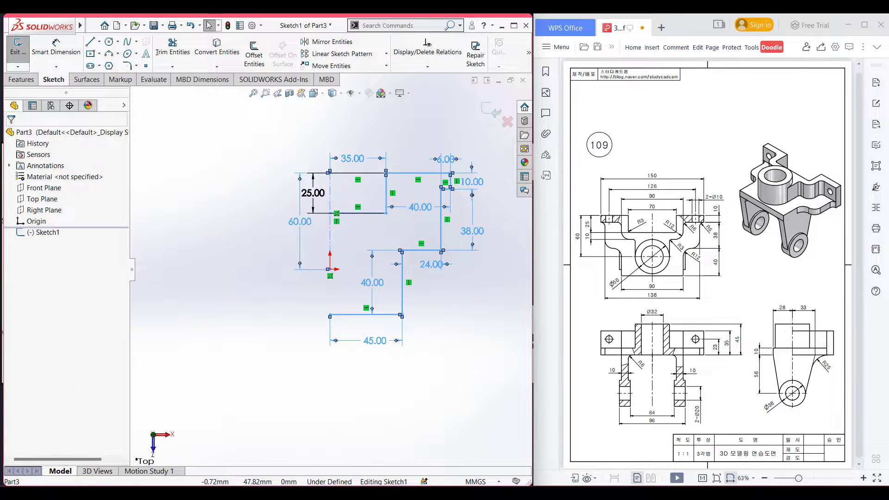
key(ctrl+a)
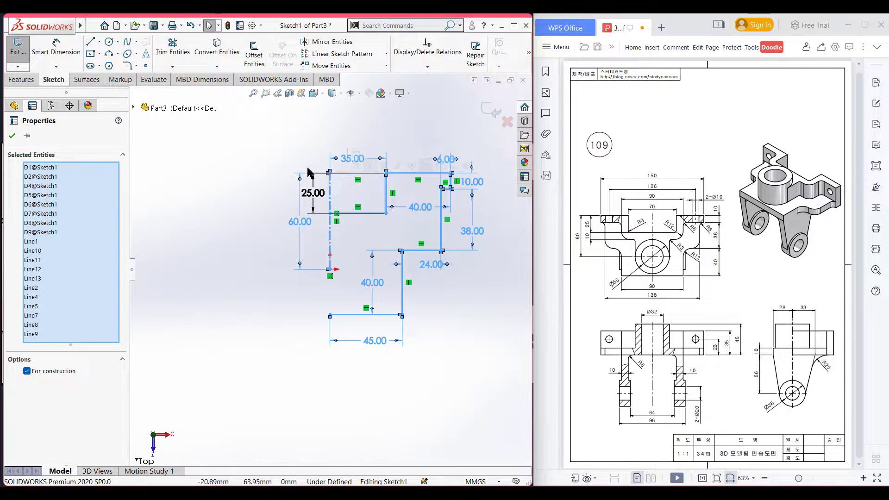
click(344, 173)
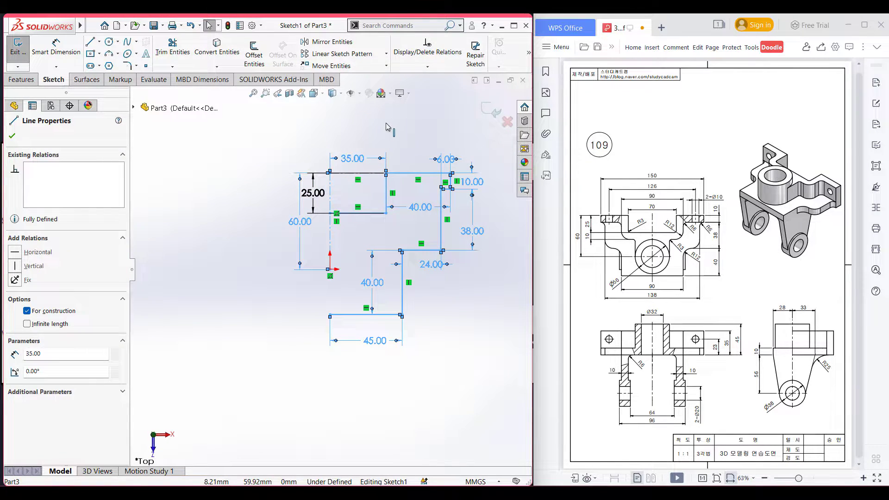
key(ctrl+a)
key(Escape)
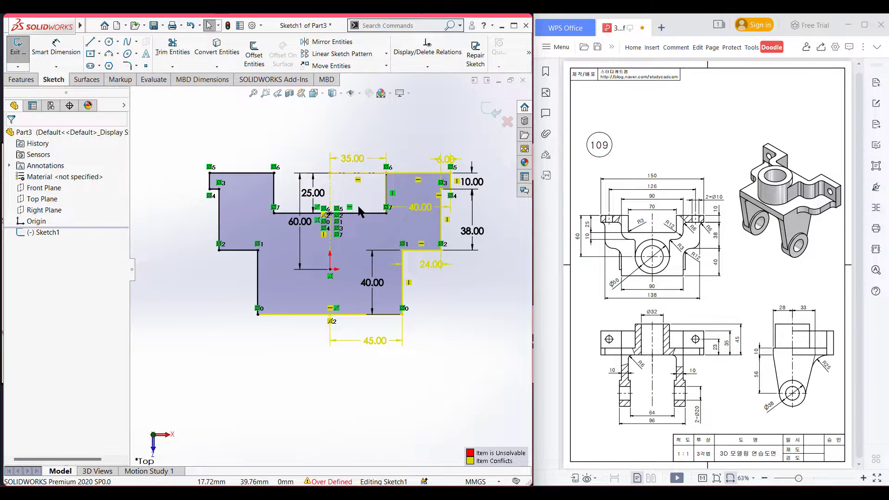
Move the 35.00 dimension down, delete the redundant 45.00 dimension, and switch to isometric view
drag(353, 162, 364, 240)
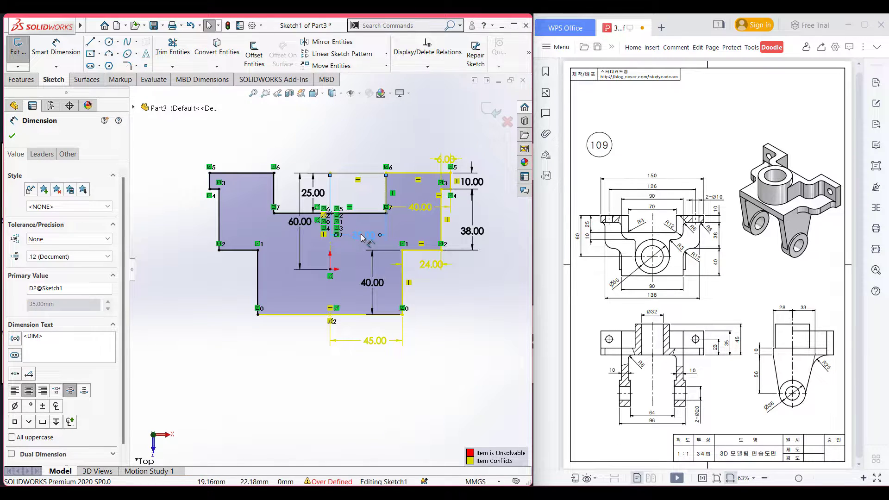
click(367, 345)
right_click(367, 347)
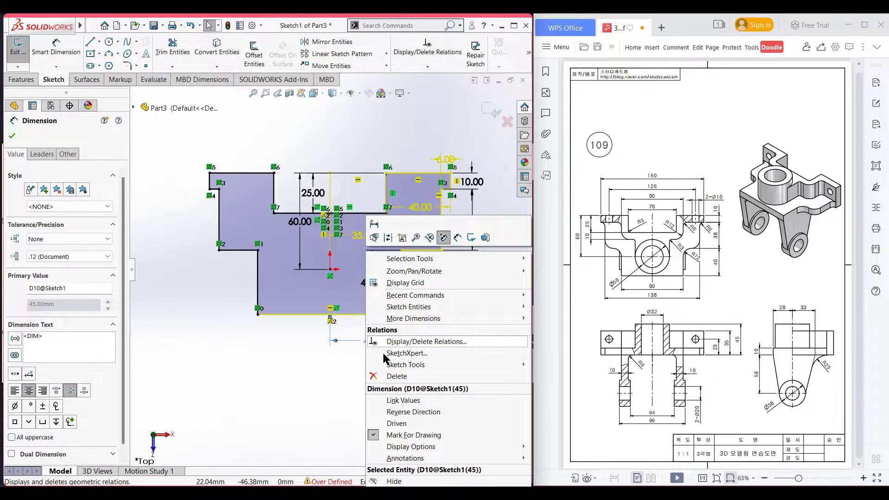
click(391, 376)
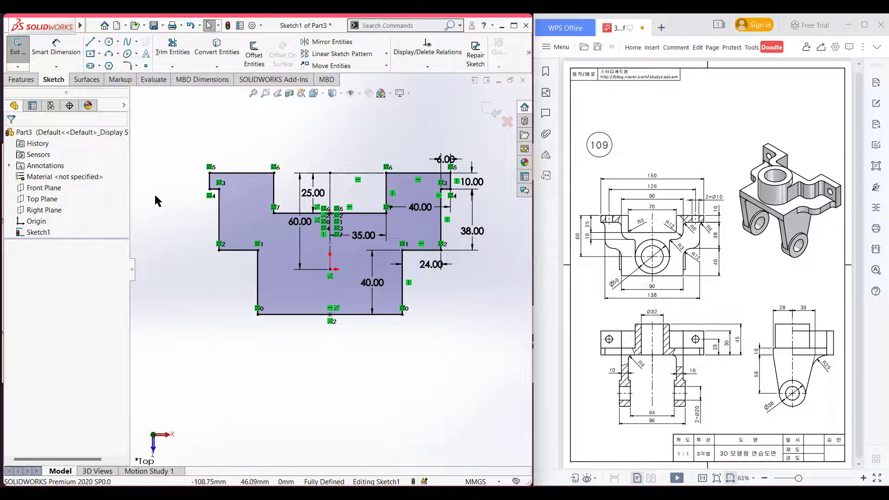
key(ctrl+7)
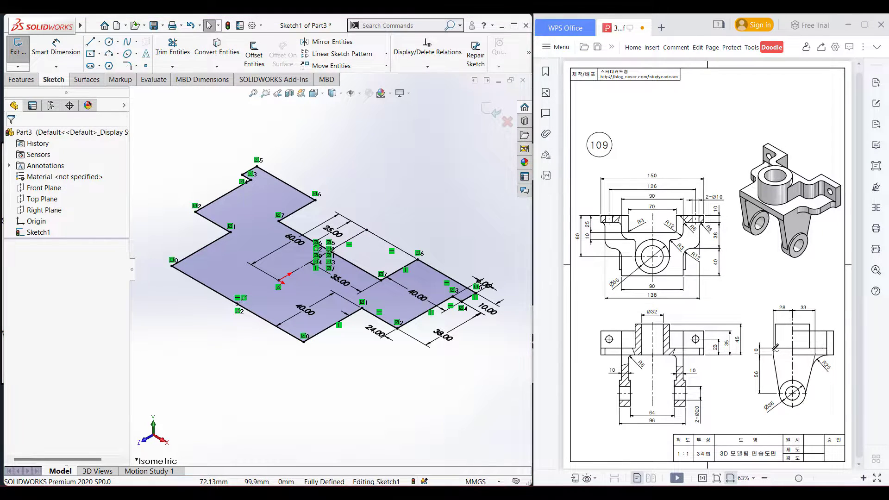
Draw a red mark across the drawing's side view, then undo it
drag(772, 350, 815, 349)
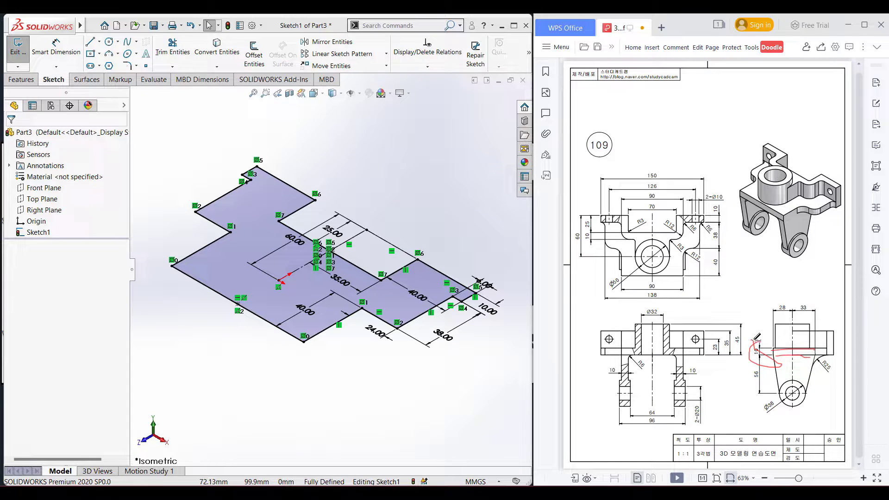
key(ctrl+z)
key(Escape)
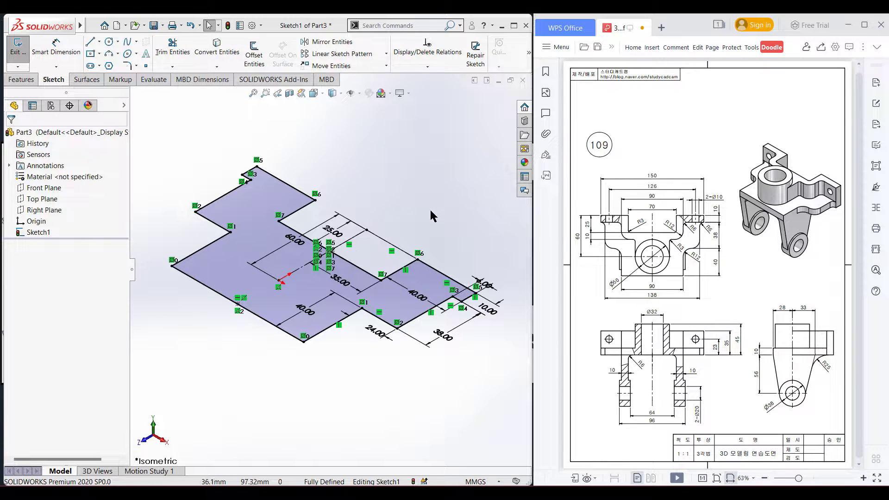
Extrude the base plate sketch Blind 10 mm as Boss-Extrude1
click(22, 81)
click(20, 57)
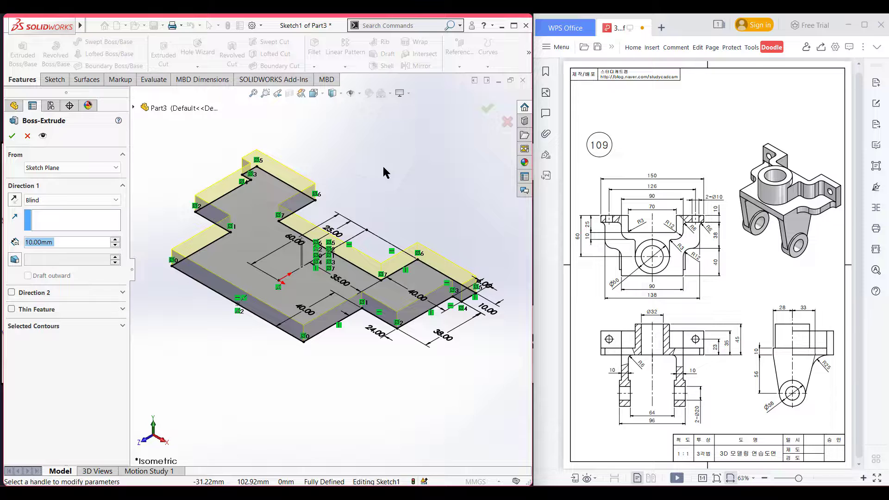
key(Return)
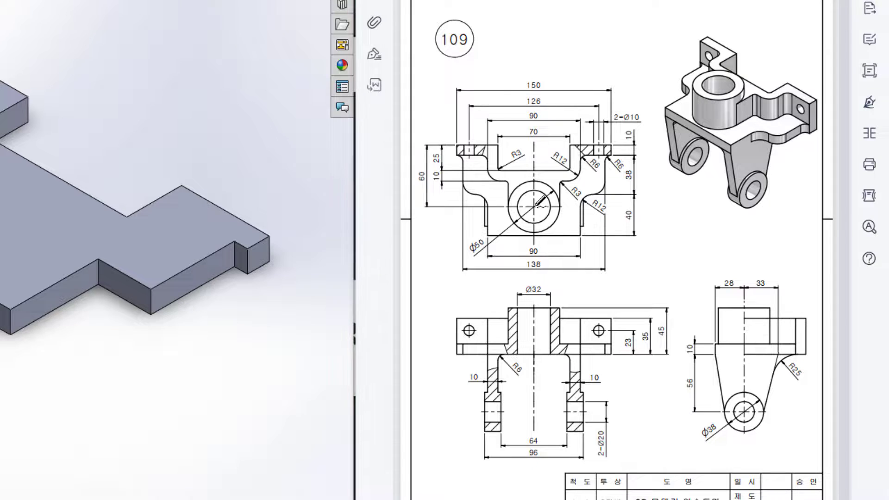
Ring the Ø50 hole with a red tick beside it, then circle the Ø50 label and 45 and 10 dimensions
mouse_move(529, 174)
mouse_down()
mouse_move(510, 191)
mouse_move(512, 216)
mouse_move(538, 224)
mouse_up()
drag(546, 189, 550, 194)
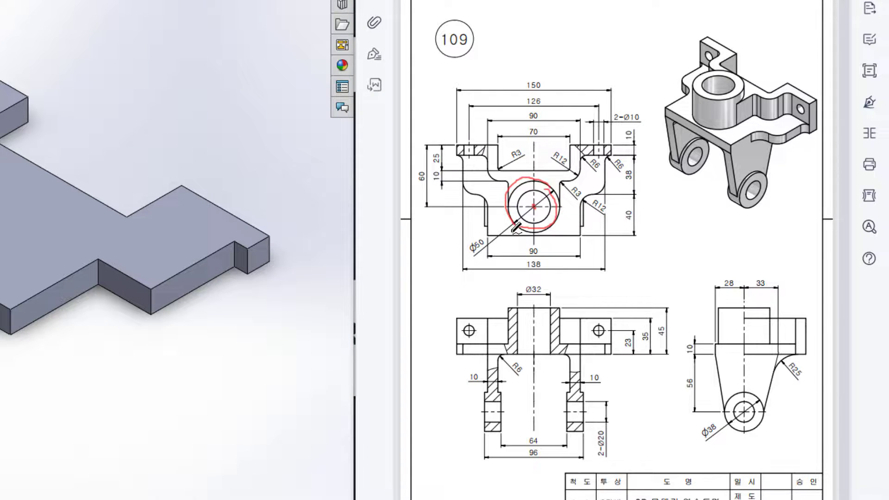
mouse_move(478, 233)
mouse_down()
mouse_move(461, 244)
mouse_move(481, 235)
mouse_up()
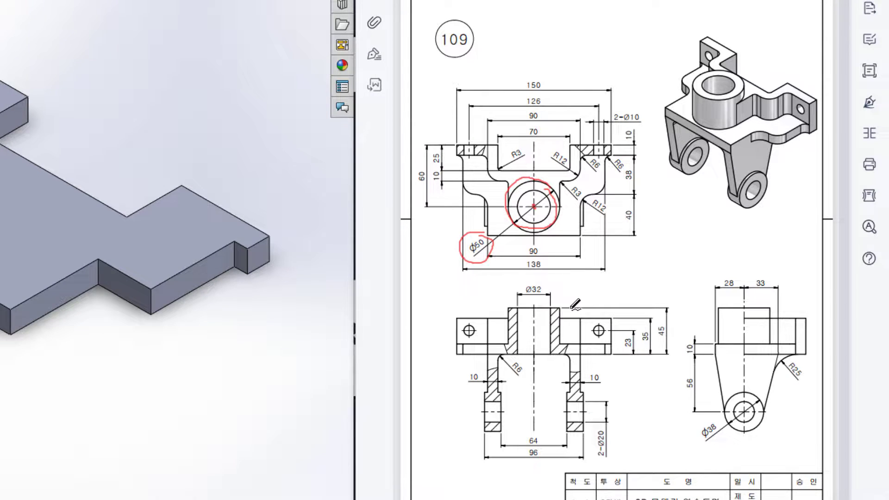
mouse_move(665, 319)
mouse_down()
mouse_move(652, 337)
mouse_move(668, 323)
mouse_move(682, 354)
mouse_move(711, 345)
mouse_up()
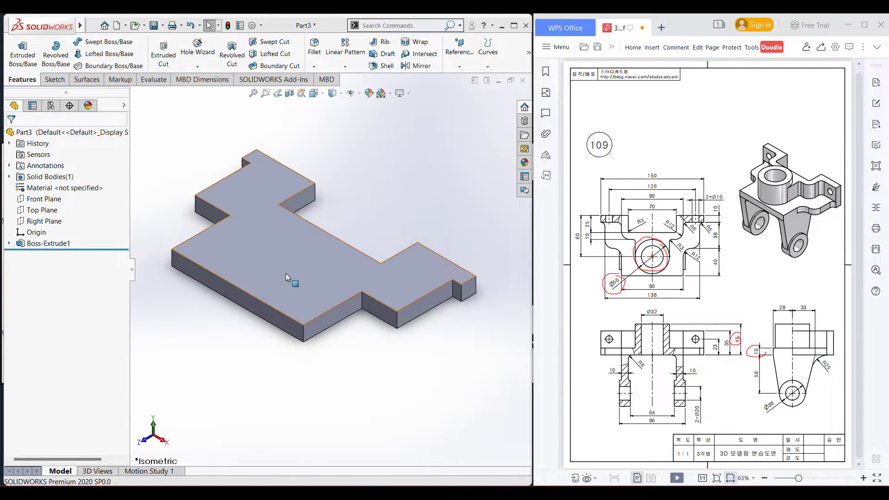
Start a new sketch on the base plate's top face, viewed head-on and fitted
click(225, 264)
right_click(286, 277)
click(301, 254)
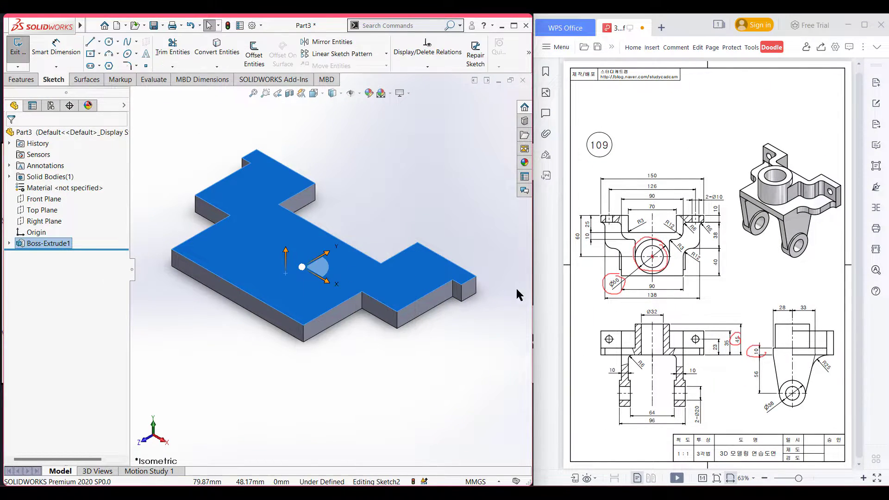
key(ctrl+8)
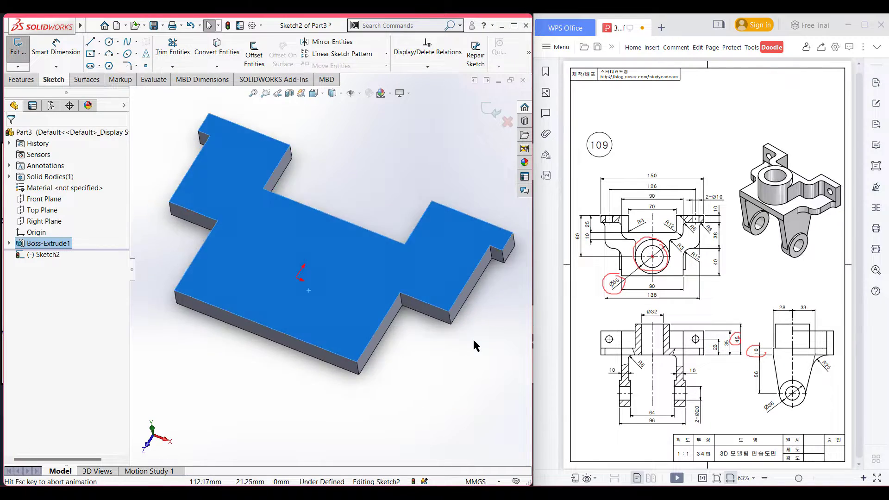
click(489, 350)
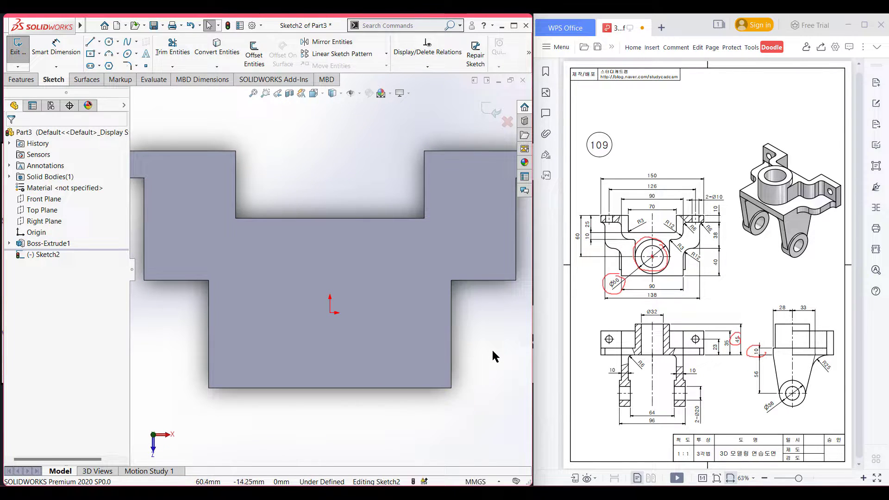
click(253, 93)
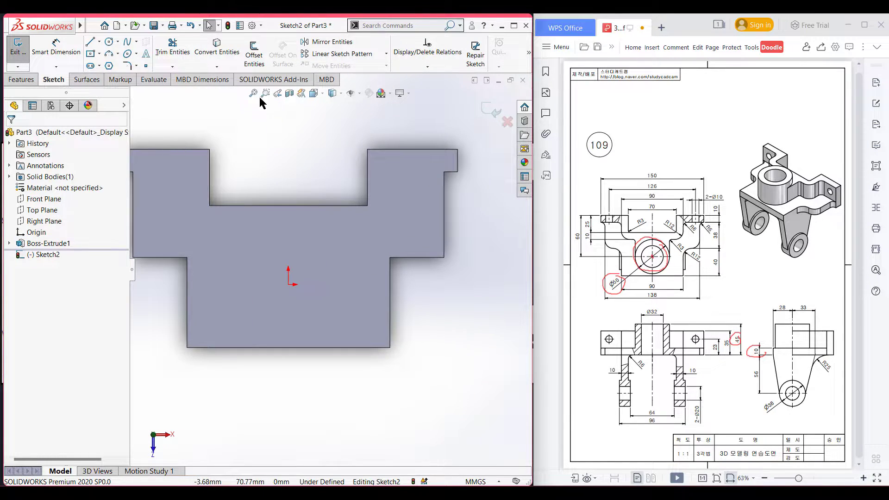
click(93, 25)
key(Escape)
Draw a Ø50 circle centred on the origin and return to isometric view
key(c)
click(289, 284)
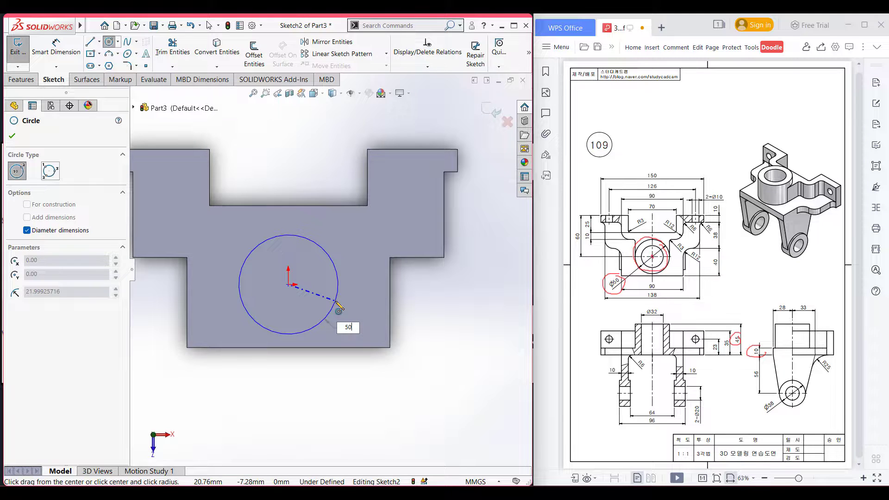
key(Return)
key(ctrl+7)
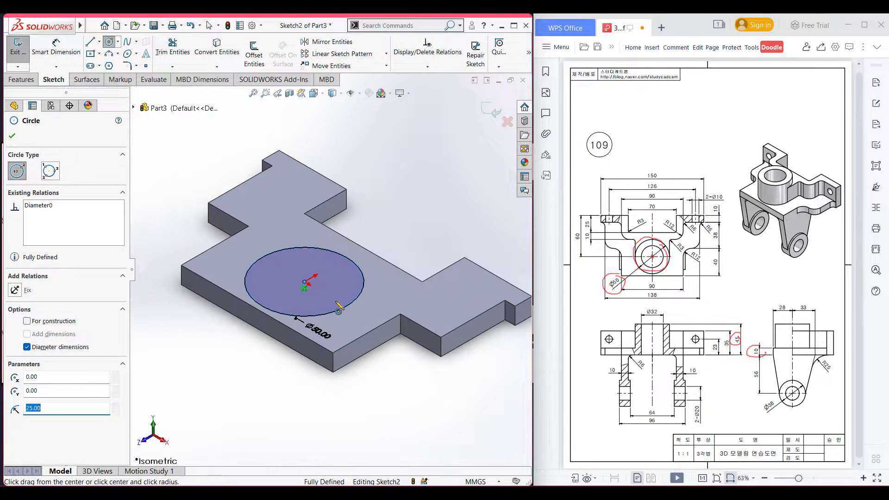
Extrude the Ø50 circle upward 35 mm as a boss
click(33, 77)
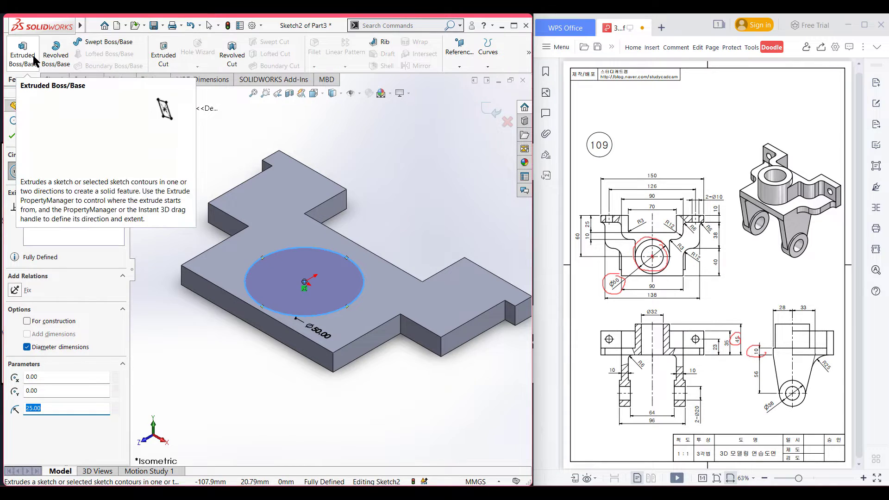
click(34, 60)
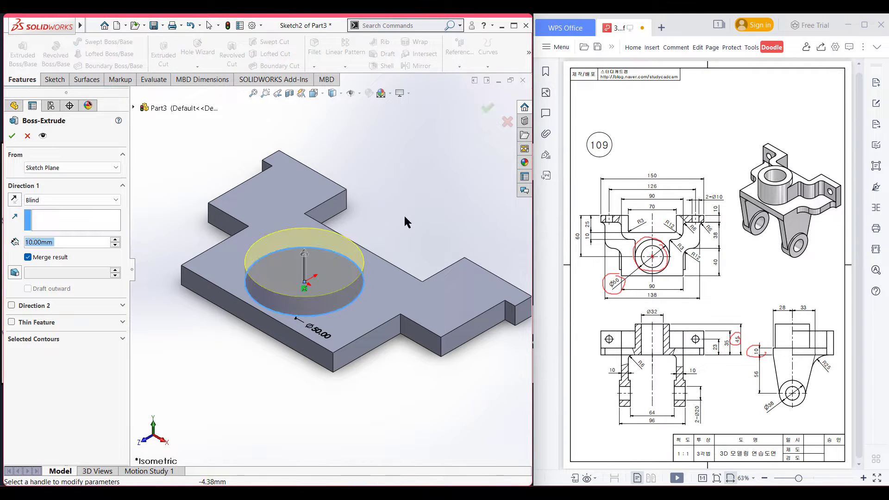
text(45-10)
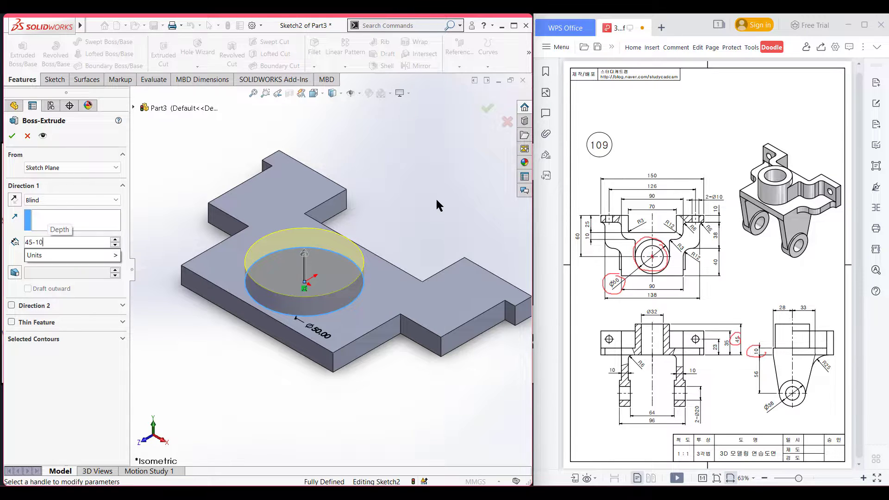
key(Return)
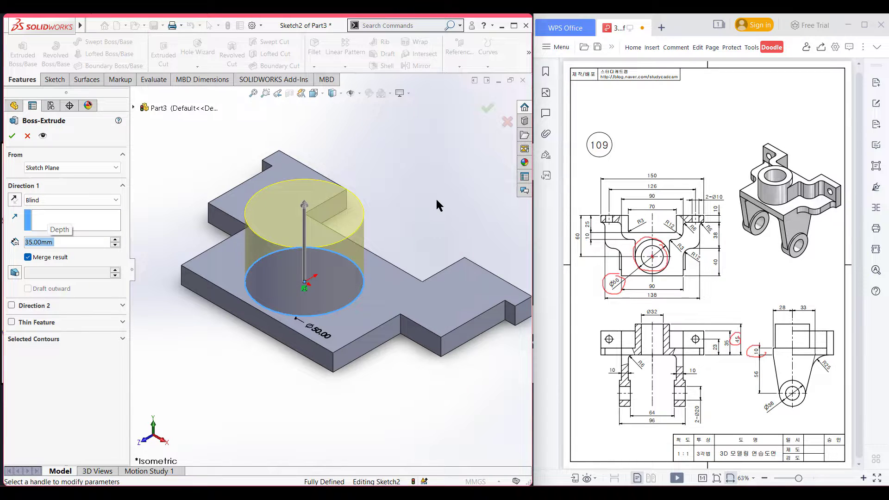
key(Return)
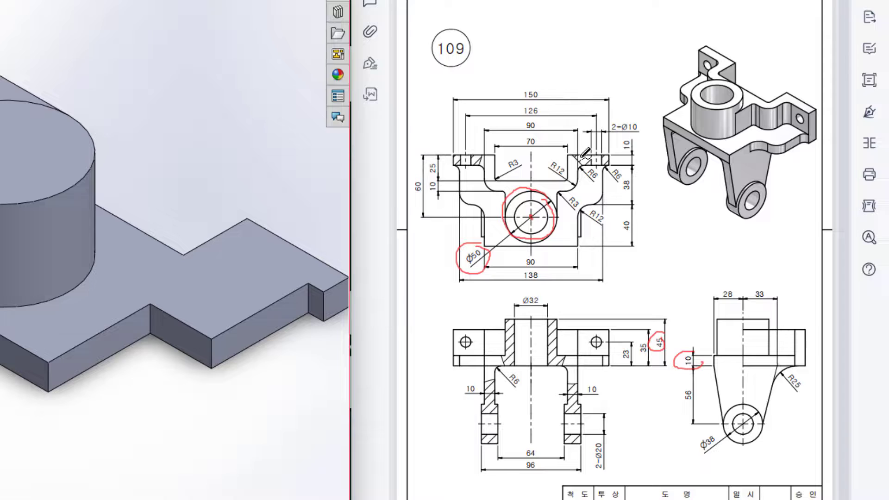
Trace the U-shaped wall outline and right flange in red ink, then erase it
mouse_move(612, 154)
mouse_down()
mouse_move(573, 153)
mouse_move(563, 176)
mouse_move(505, 180)
mouse_move(491, 154)
mouse_move(455, 152)
mouse_move(449, 163)
mouse_move(486, 167)
mouse_move(504, 198)
mouse_up()
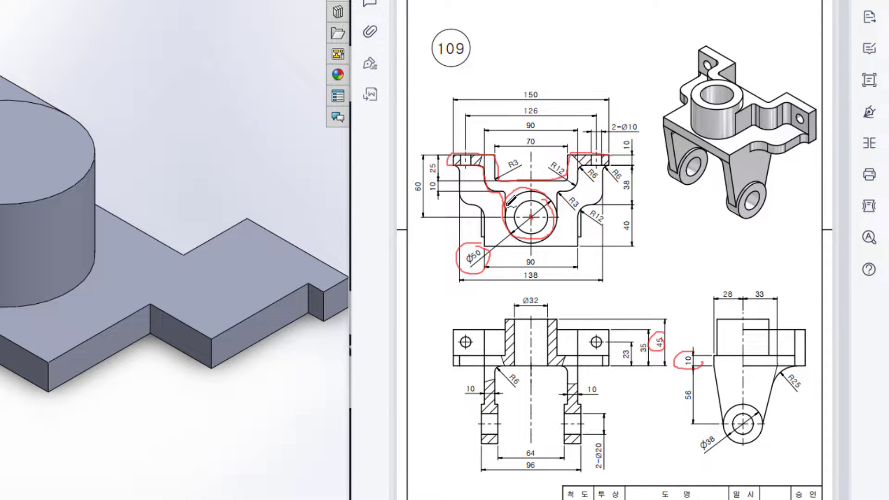
mouse_move(561, 189)
mouse_down()
mouse_move(579, 170)
mouse_move(614, 159)
mouse_up()
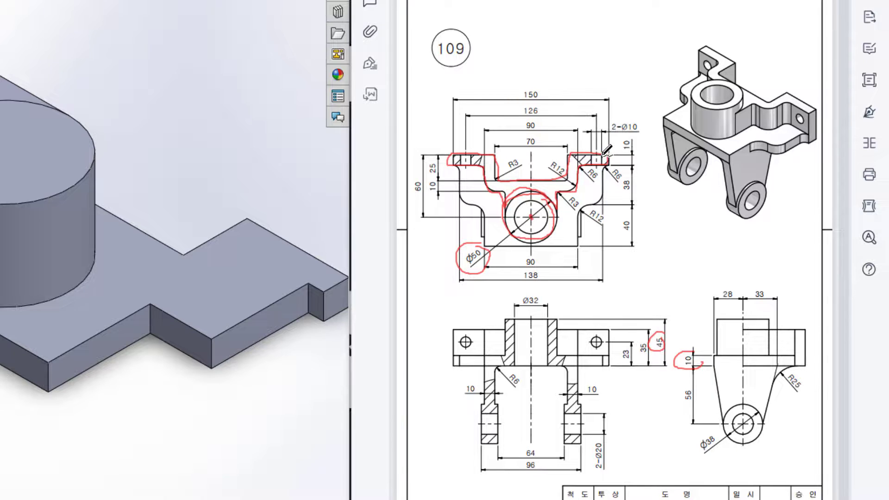
key(e)
Mark the flange, Ø50 circle, and 35 and 10 dimensions in red, then erase all ink
mouse_move(610, 155)
mouse_down()
mouse_move(568, 155)
mouse_move(565, 175)
mouse_move(494, 181)
mouse_move(496, 153)
mouse_move(447, 151)
mouse_up()
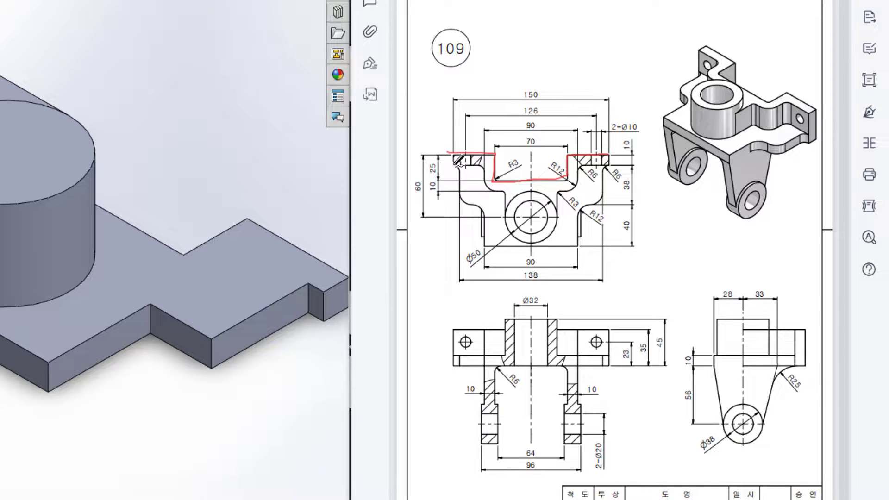
mouse_move(646, 140)
mouse_down()
mouse_move(601, 139)
mouse_move(632, 155)
mouse_move(607, 166)
mouse_move(615, 167)
mouse_move(588, 163)
mouse_move(580, 191)
mouse_move(492, 191)
mouse_move(488, 166)
mouse_move(453, 153)
mouse_up()
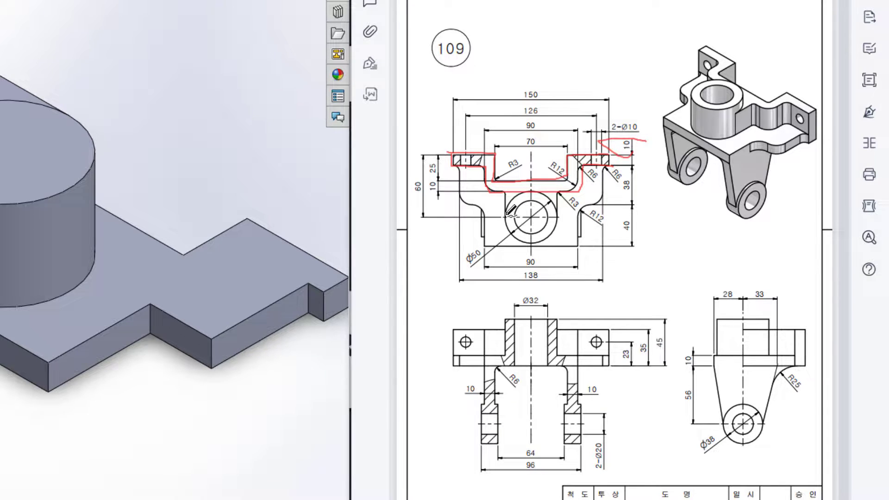
drag(506, 209, 505, 190)
drag(560, 216, 561, 191)
drag(511, 191, 520, 191)
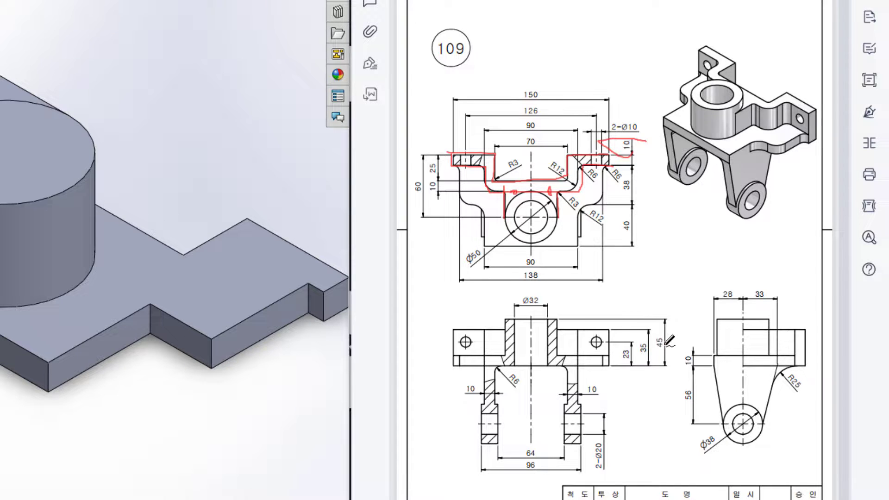
mouse_move(642, 338)
mouse_down()
mouse_move(648, 352)
mouse_move(648, 340)
mouse_move(699, 356)
mouse_up()
key(Escape)
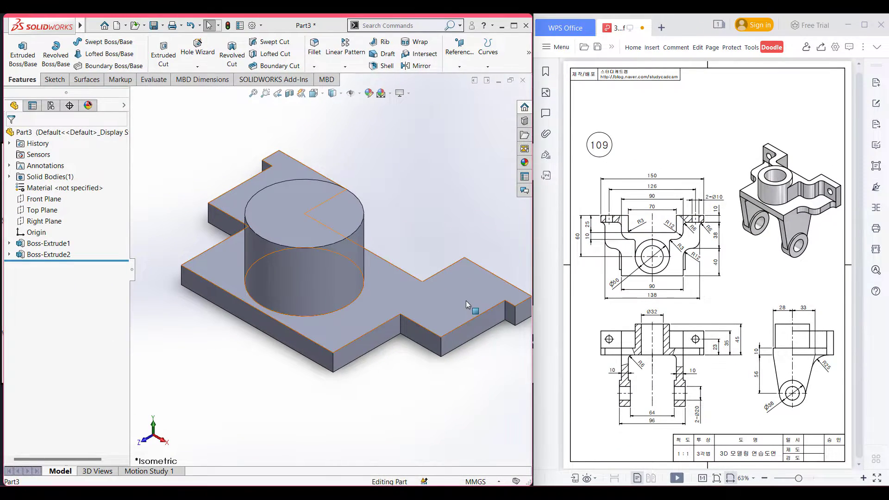
Start a sketch on the top face and select the five stepped U-shaped top edges
click(465, 301)
right_click(466, 299)
click(488, 283)
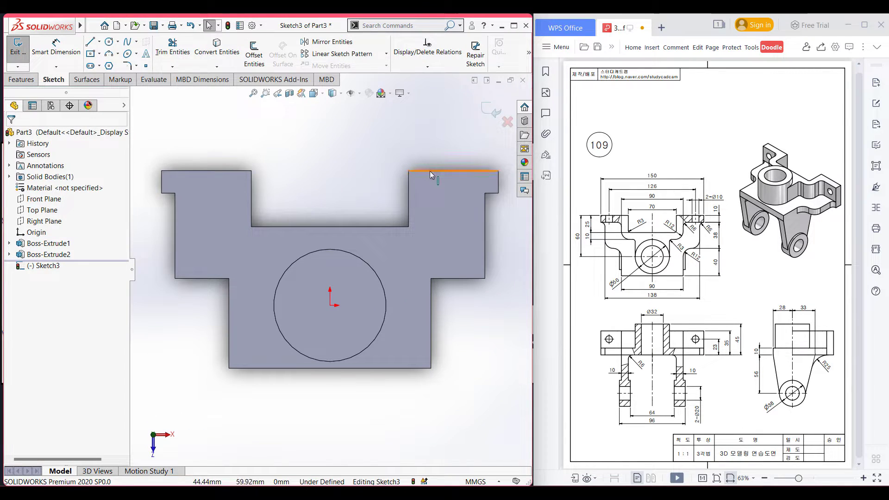
click(440, 171)
ctrl+click(409, 192)
ctrl+click(387, 227)
ctrl+click(251, 201)
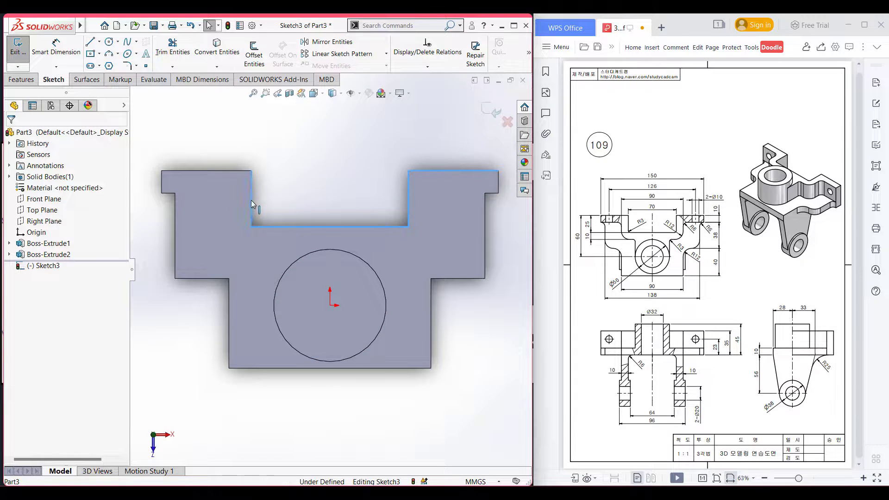
ctrl+click(222, 171)
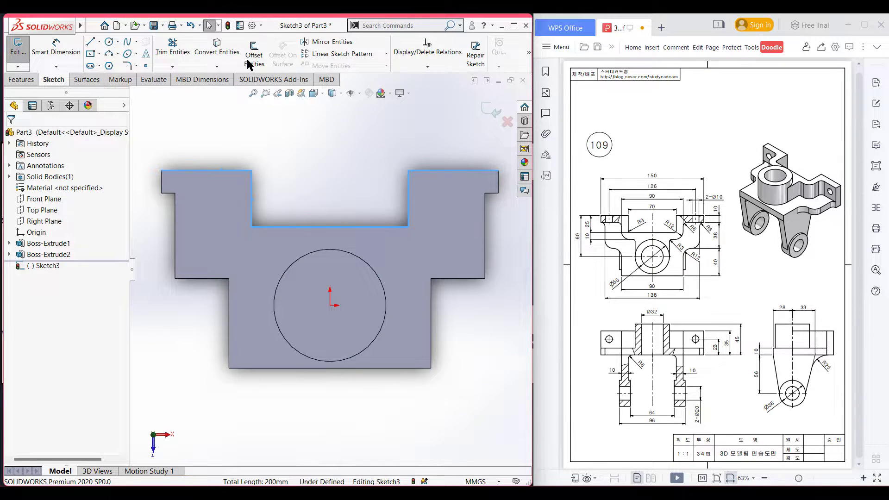
Convert the selected edges and offset them 10 mm inward with Reverse checked
click(216, 48)
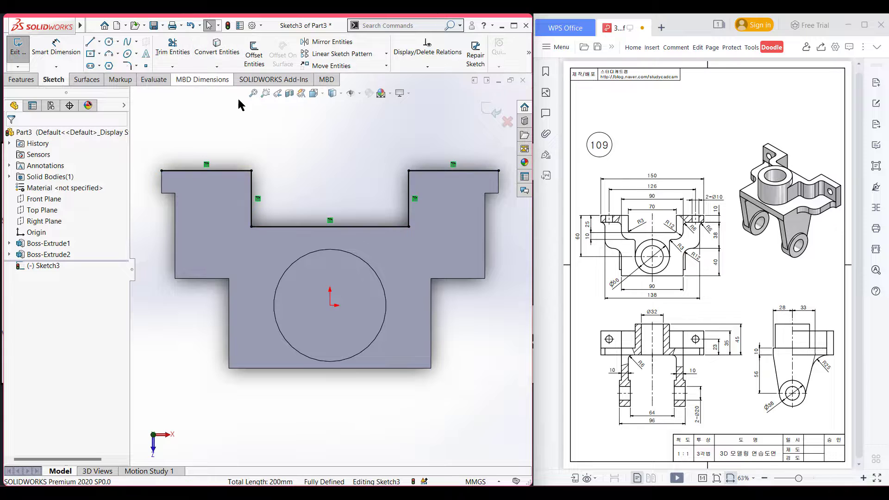
click(253, 56)
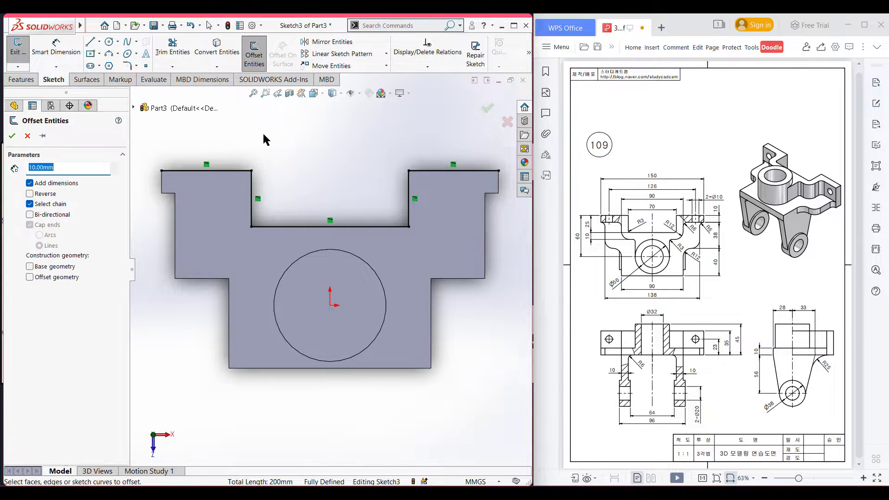
click(223, 170)
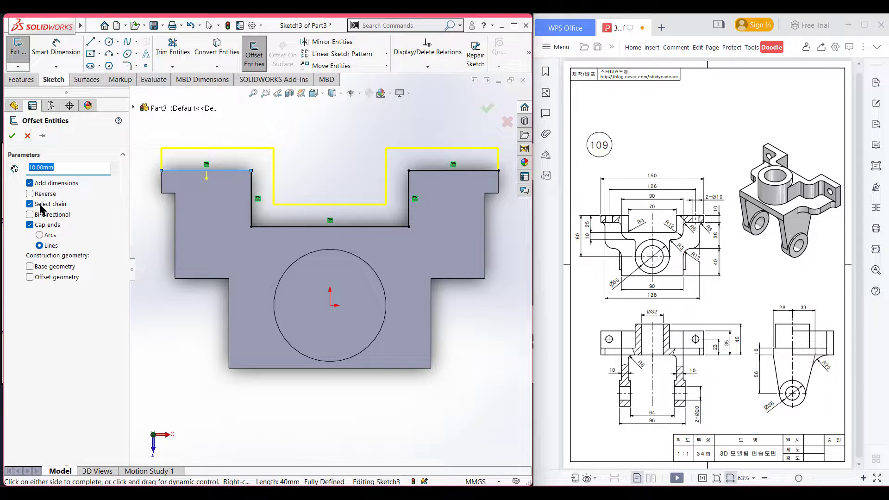
click(30, 194)
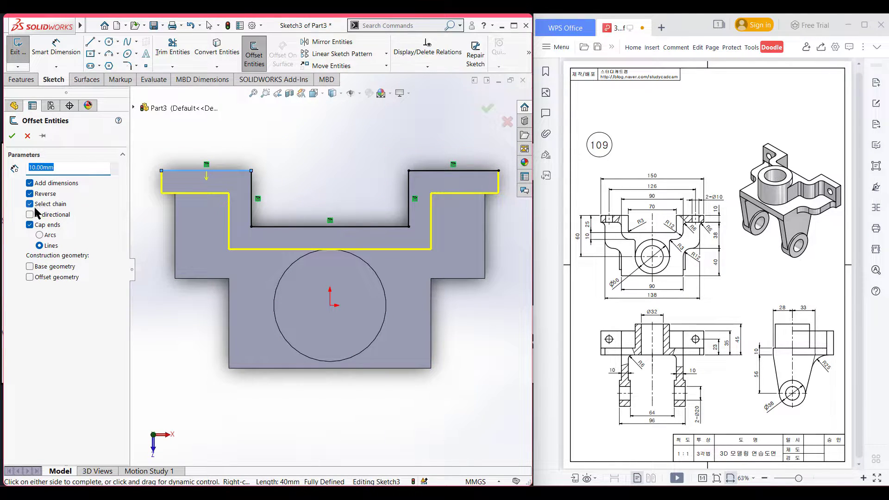
click(12, 136)
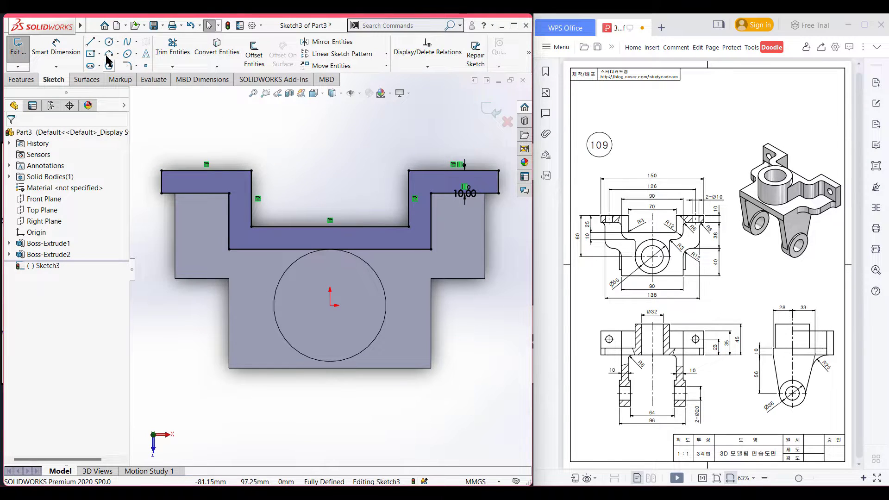
Draw two vertical lines from the boss circle's left and right quadrants to the offset edge
click(91, 42)
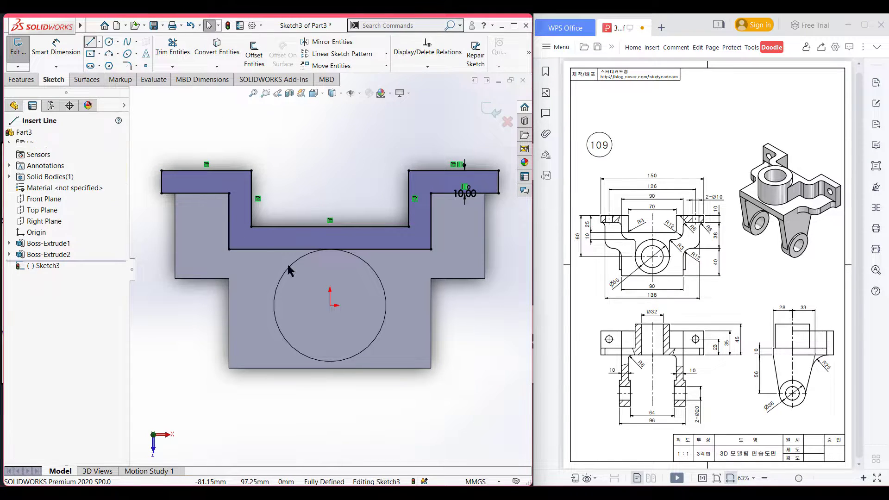
click(274, 305)
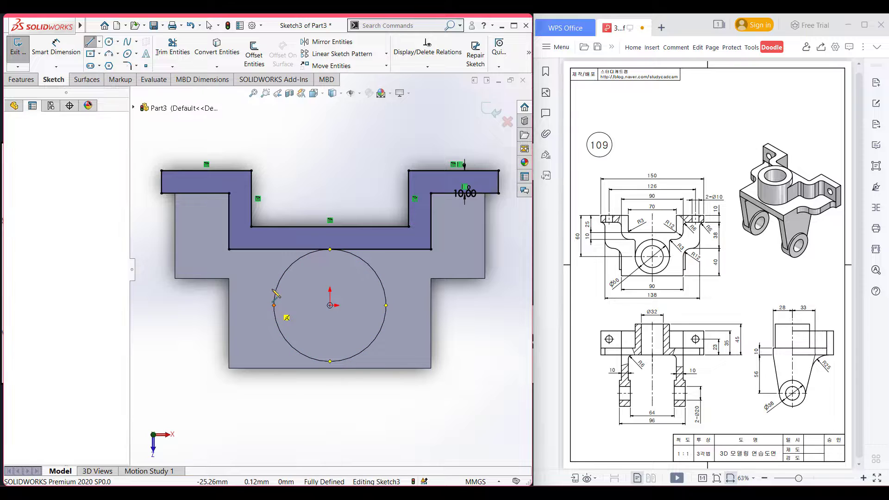
click(274, 242)
key(Escape)
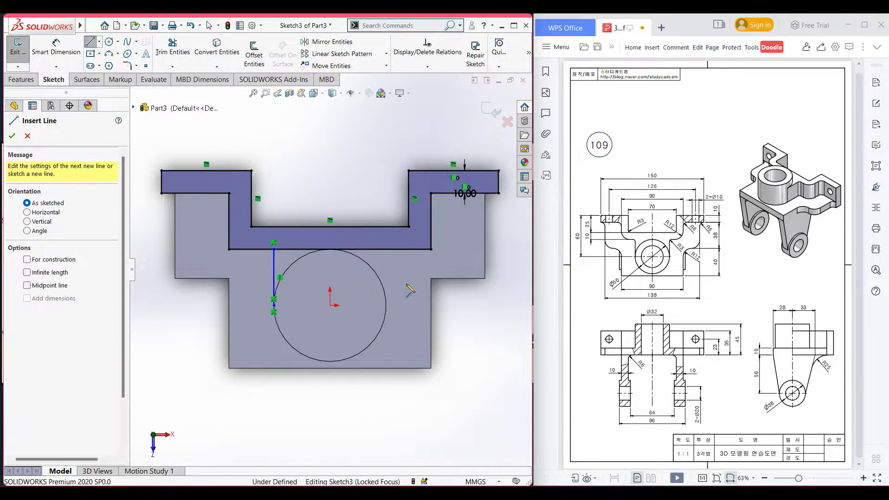
click(398, 315)
click(386, 306)
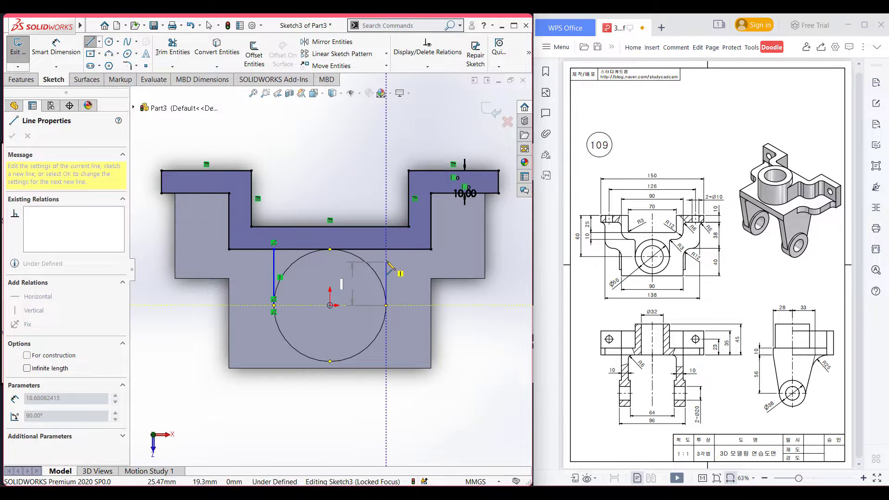
click(386, 250)
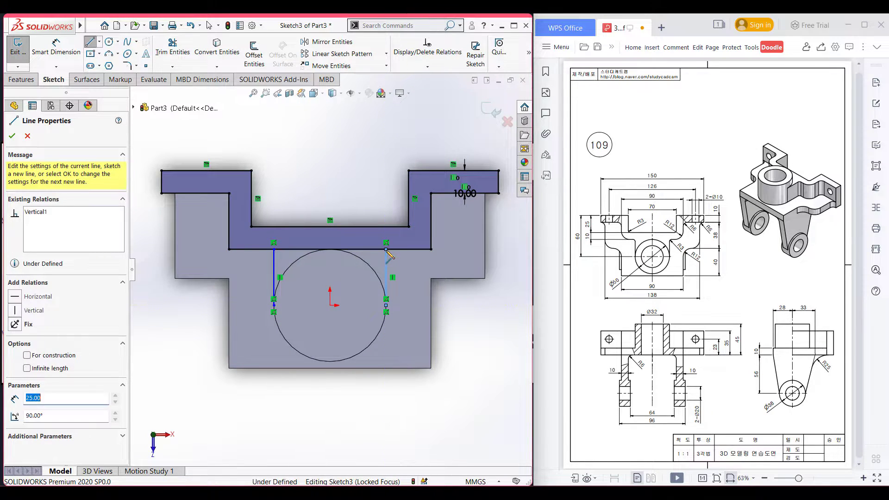
key(Escape)
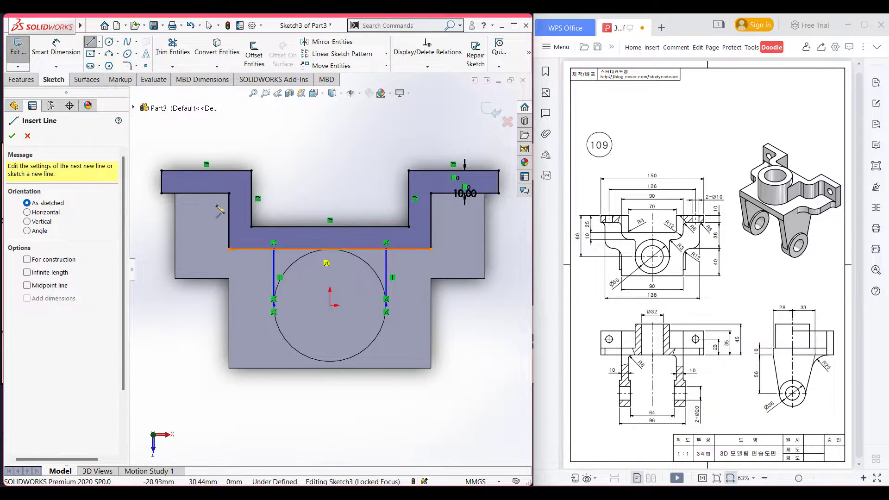
click(12, 136)
Convert the boss circle, trim the offset segment between the lines, and view isometric
click(308, 341)
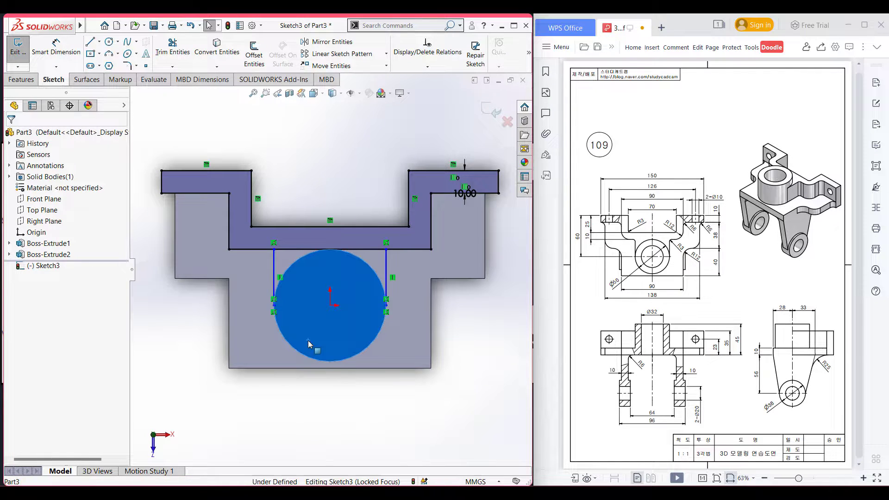
click(220, 50)
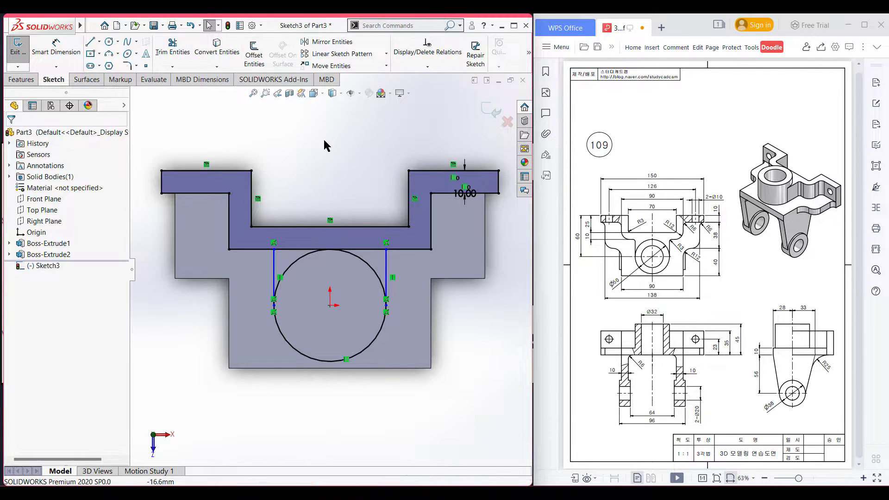
right_drag(349, 135, 323, 184)
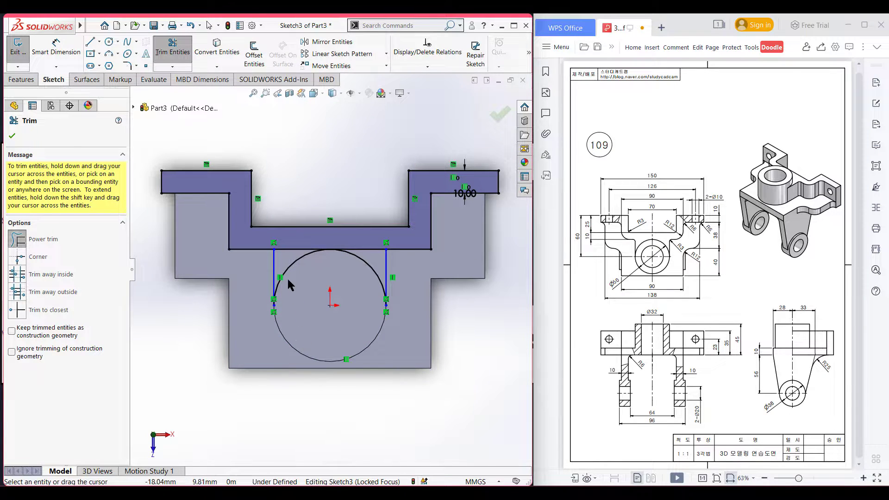
mouse_move(282, 256)
mouse_down()
mouse_move(295, 246)
mouse_move(365, 255)
mouse_move(389, 244)
mouse_up()
click(12, 136)
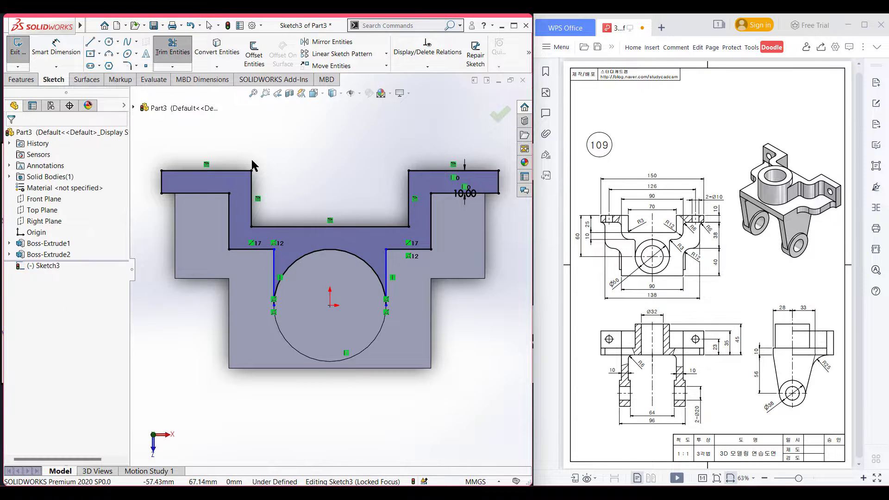
key(ctrl+7)
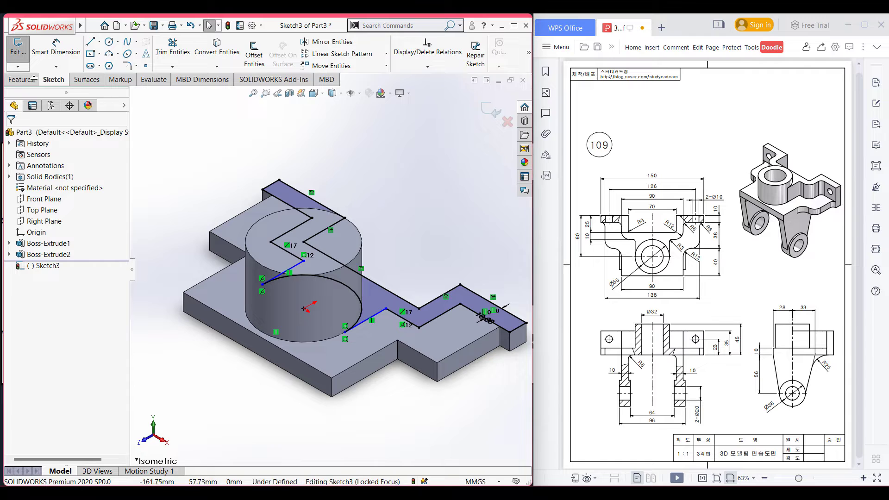
click(18, 79)
Extrude the U-shaped wall sketch 25 mm (35-10) as Boss-Extrude3
click(23, 55)
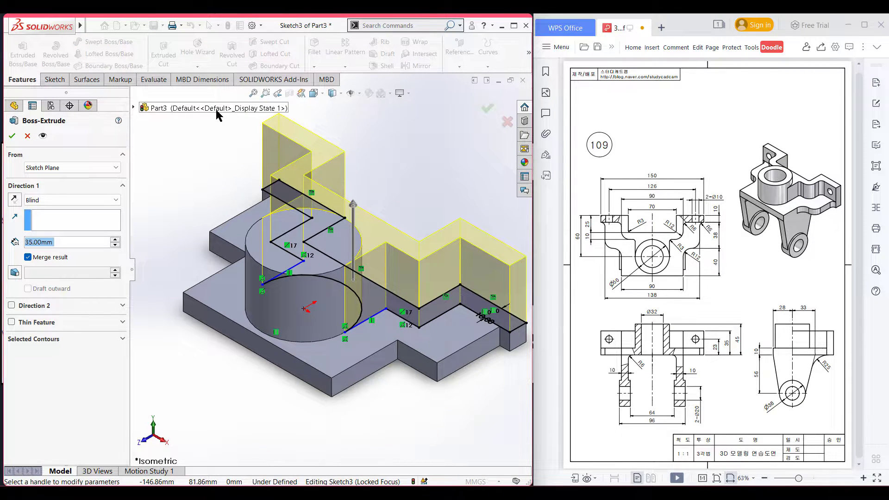
text(35-10)
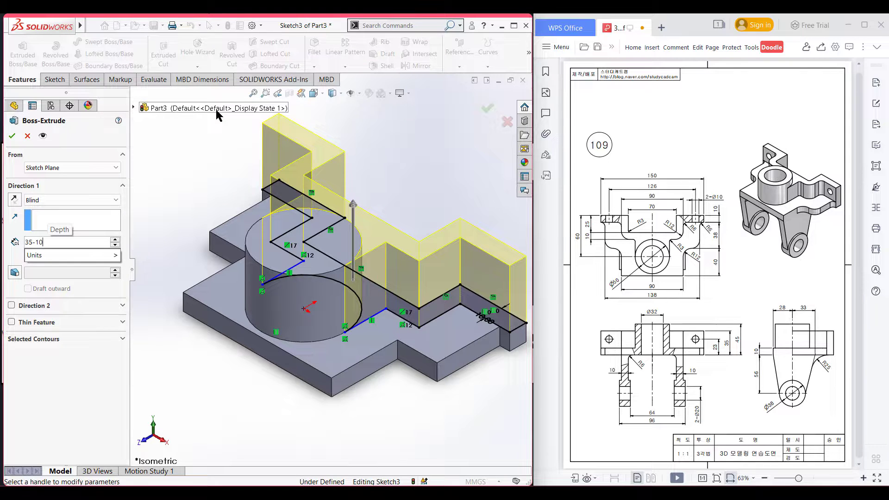
key(Return)
key(Return)
click(221, 149)
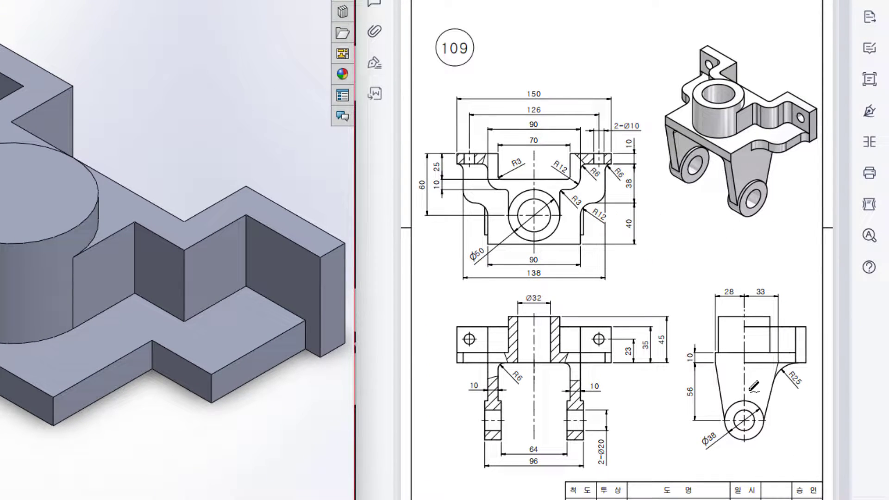
Trace the side-view arm in red and circle its Ø38, 56, 33 and 10 dimensions
mouse_move(719, 368)
mouse_down()
mouse_move(731, 446)
mouse_move(765, 441)
mouse_move(784, 369)
mouse_up()
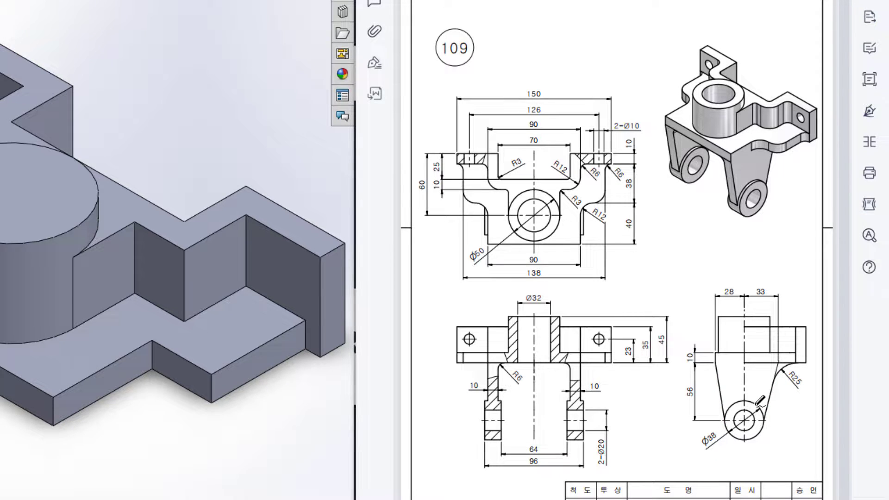
mouse_move(728, 407)
mouse_down()
mouse_move(750, 438)
mouse_move(765, 431)
mouse_move(763, 403)
mouse_move(694, 448)
mouse_move(716, 453)
mouse_move(715, 425)
mouse_up()
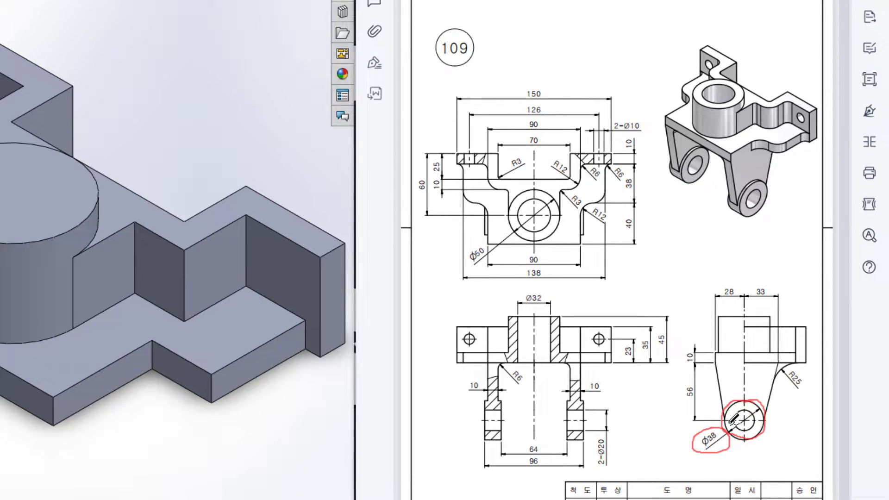
mouse_move(698, 387)
mouse_down()
mouse_move(679, 399)
mouse_move(694, 406)
mouse_move(726, 365)
mouse_move(751, 365)
mouse_move(717, 366)
mouse_move(728, 421)
mouse_up()
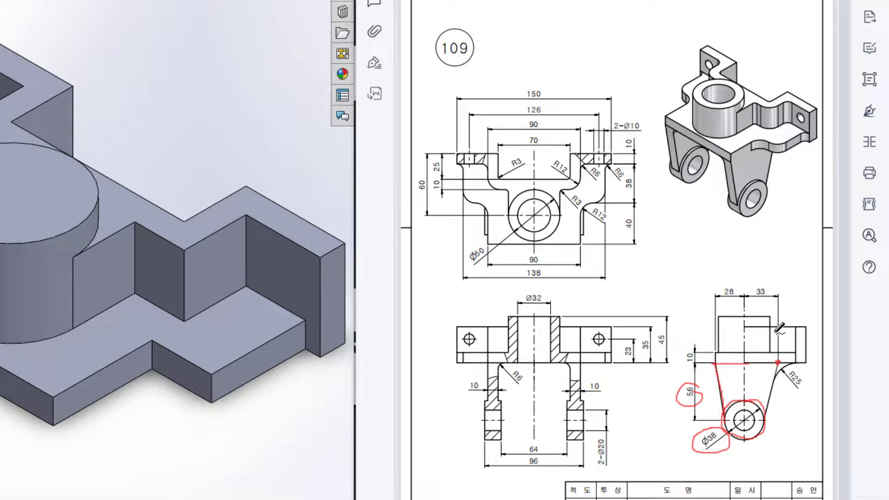
mouse_move(767, 286)
mouse_down()
mouse_move(752, 301)
mouse_move(770, 285)
mouse_up()
drag(778, 363, 766, 420)
drag(716, 365, 778, 364)
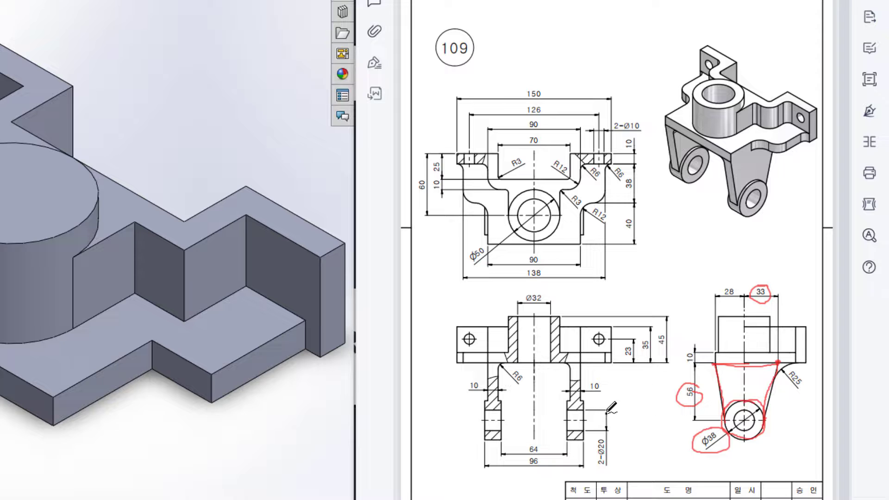
mouse_move(601, 382)
mouse_down()
mouse_move(597, 397)
mouse_move(595, 382)
mouse_up()
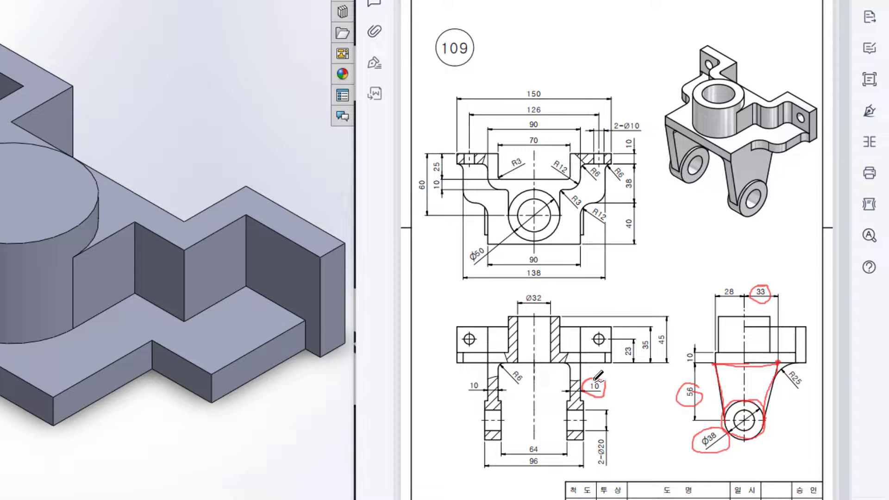